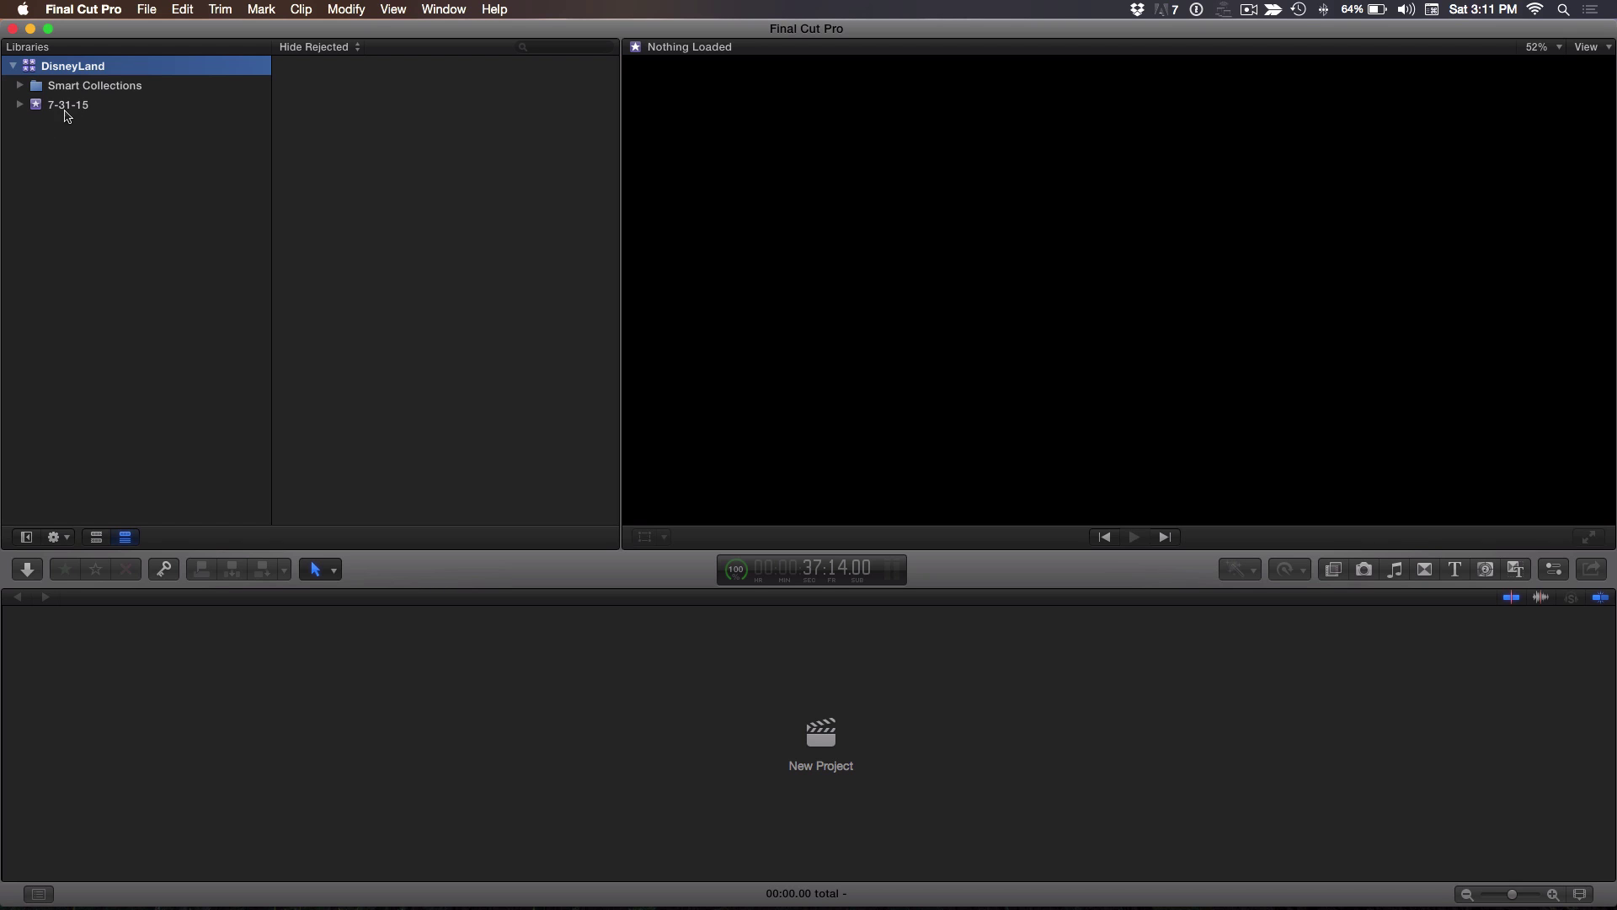
Step: Start a media import into the 7-31-15 event and list the Untitled camera's clips
{"action": "left_click", "coordinate": [65, 108]}
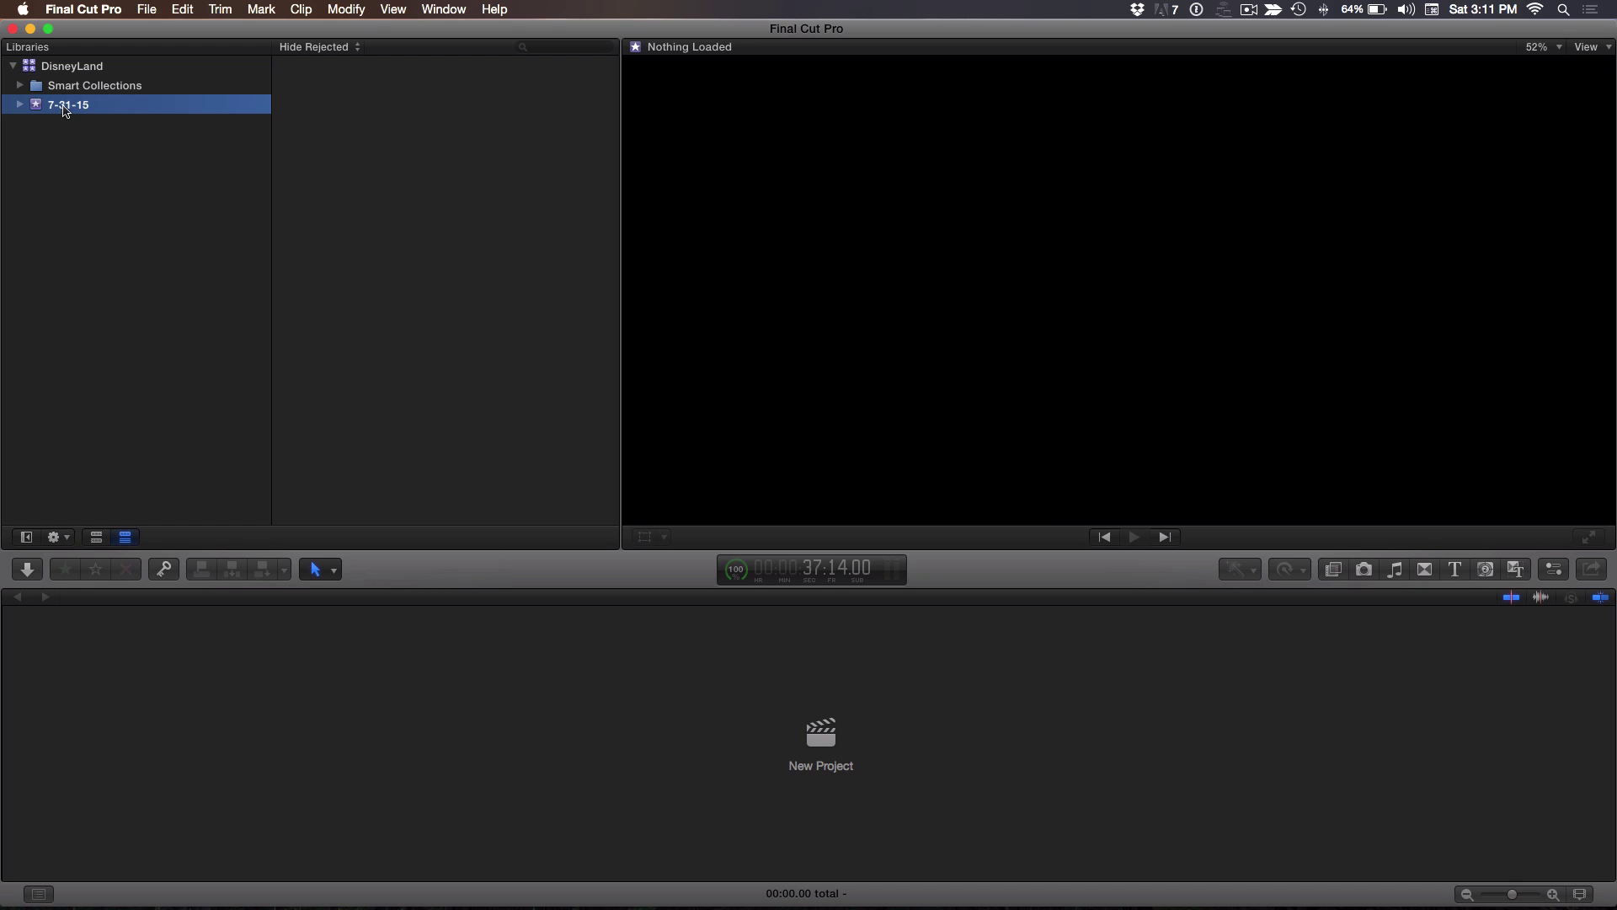
{"action": "key", "text": "super+shift+i"}
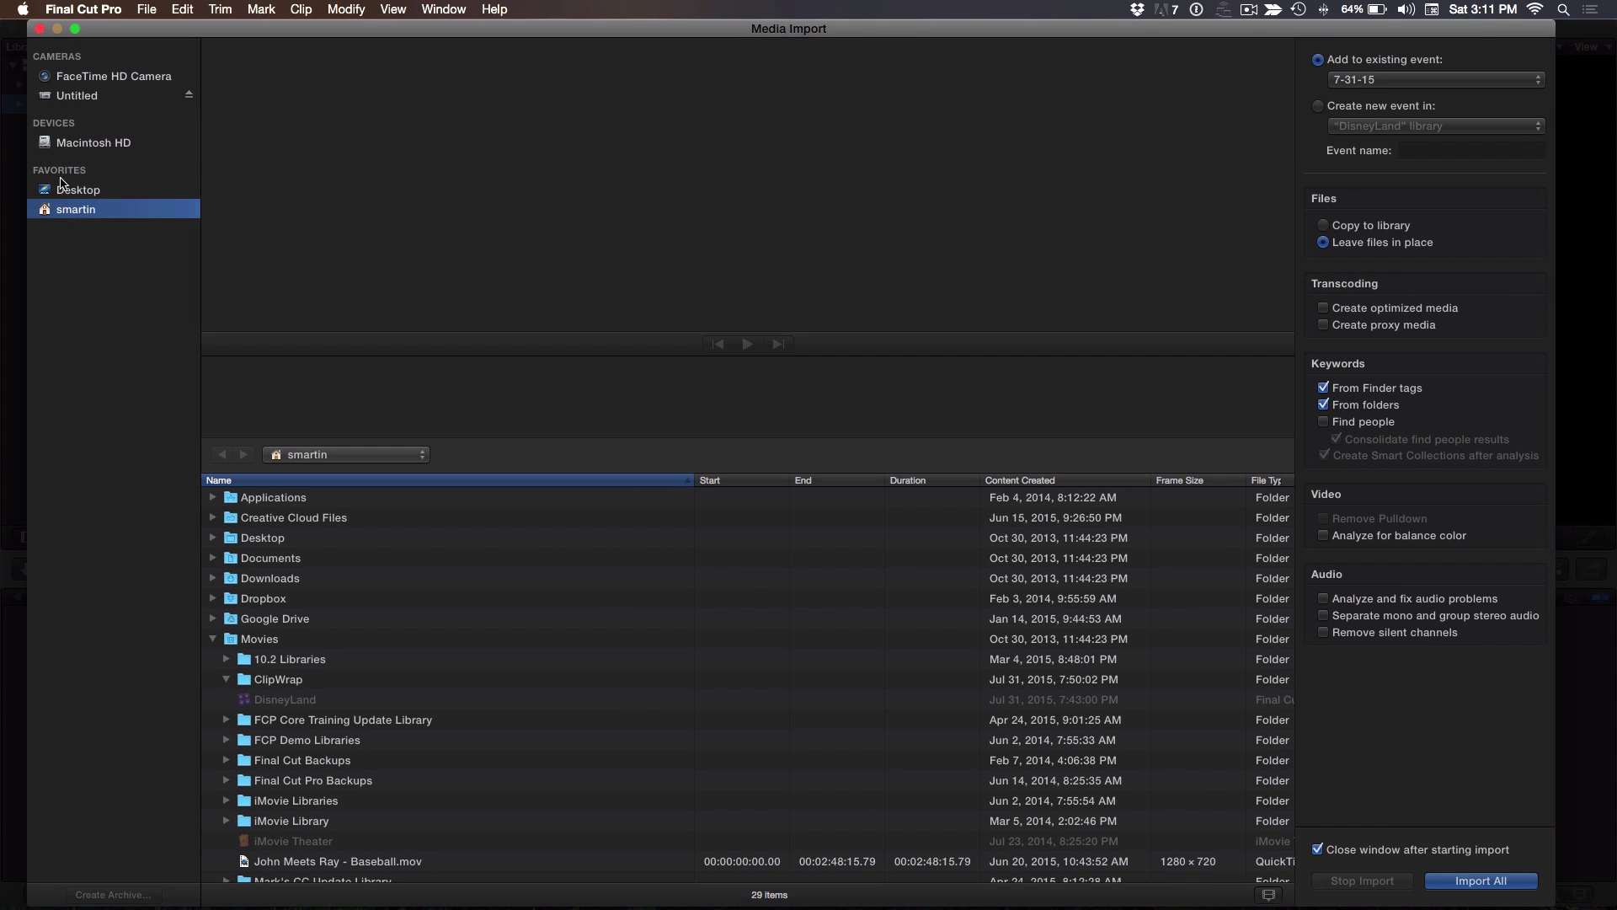
{"action": "left_click", "coordinate": [74, 99]}
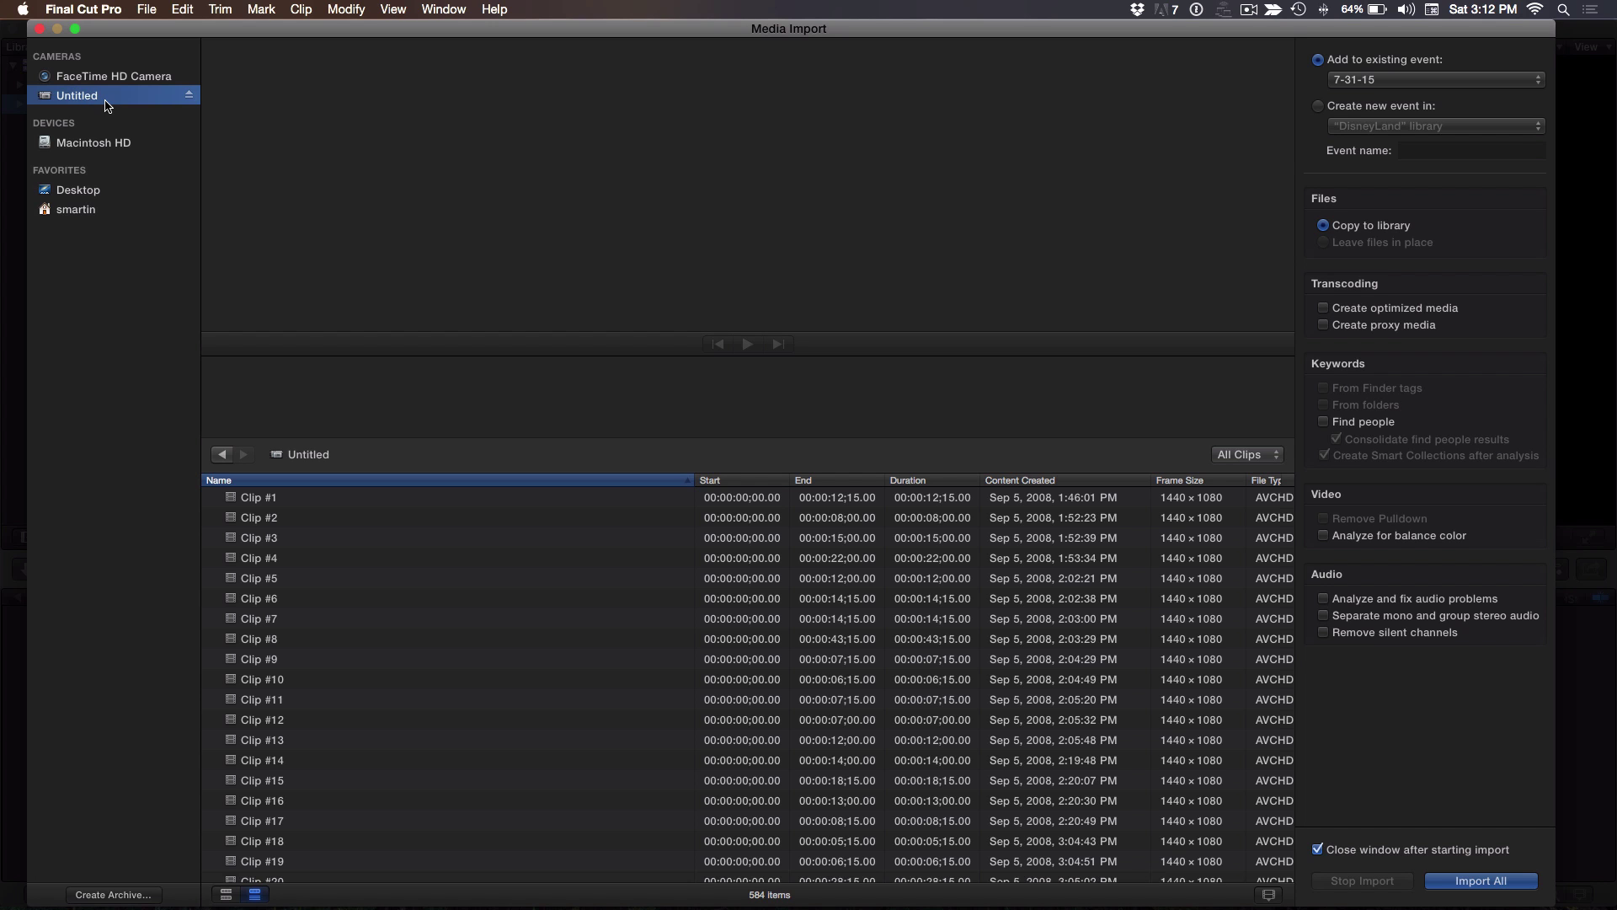
Step: Preview Clips #1, #6 and #7, skimming Clip #7 to the tiger footage
{"action": "left_click", "coordinate": [245, 499]}
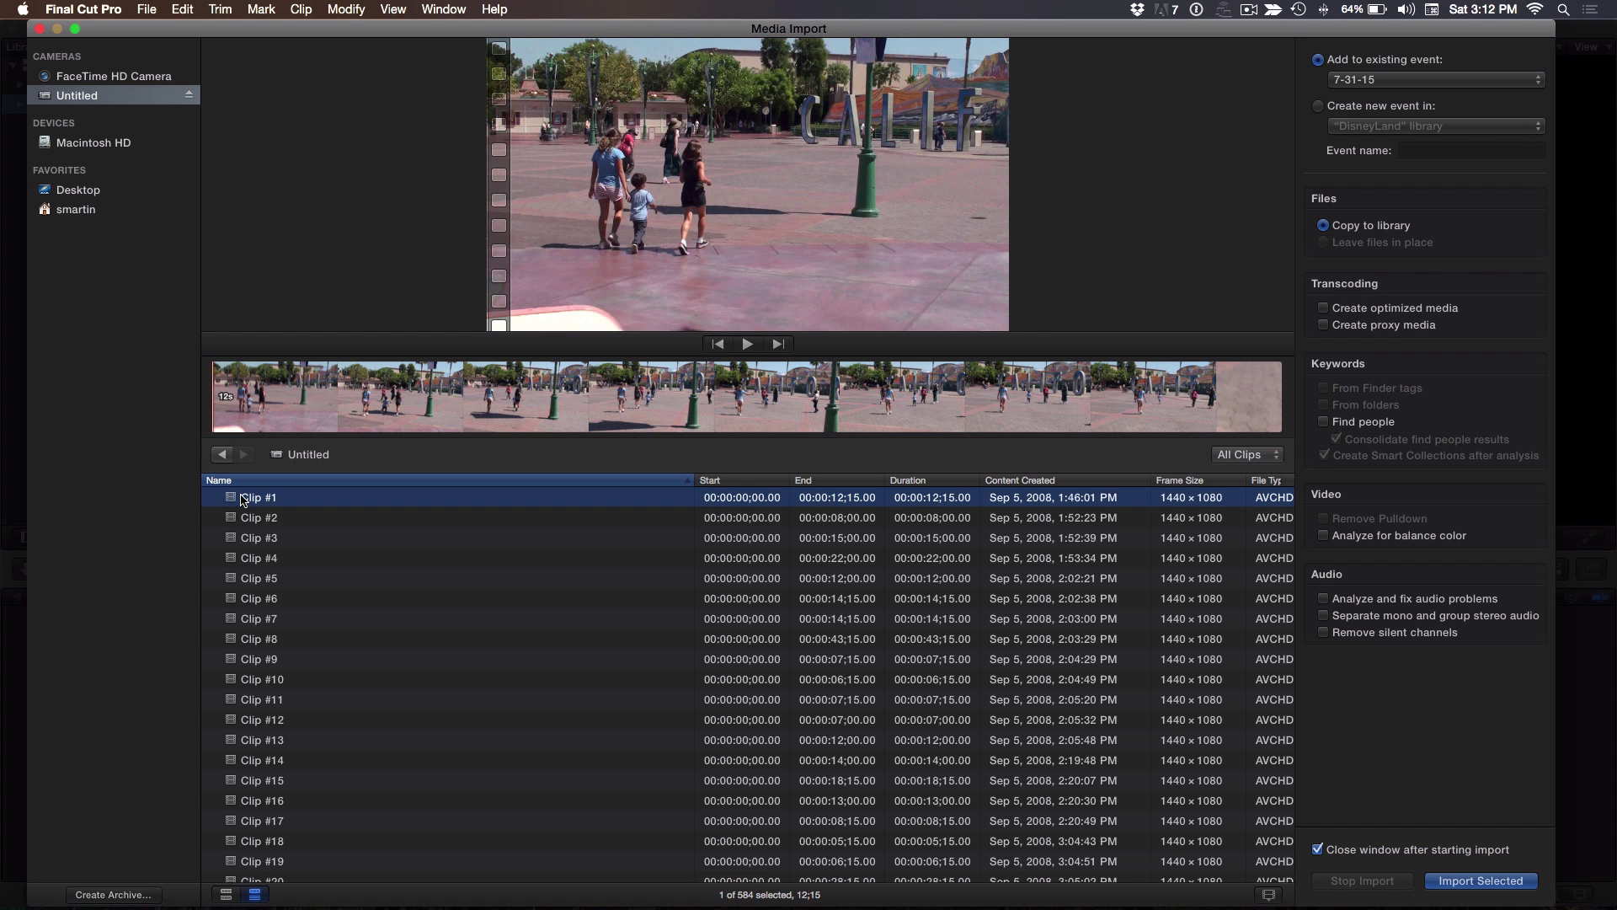
{"action": "left_click", "coordinate": [264, 600]}
{"action": "left_click", "coordinate": [366, 429]}
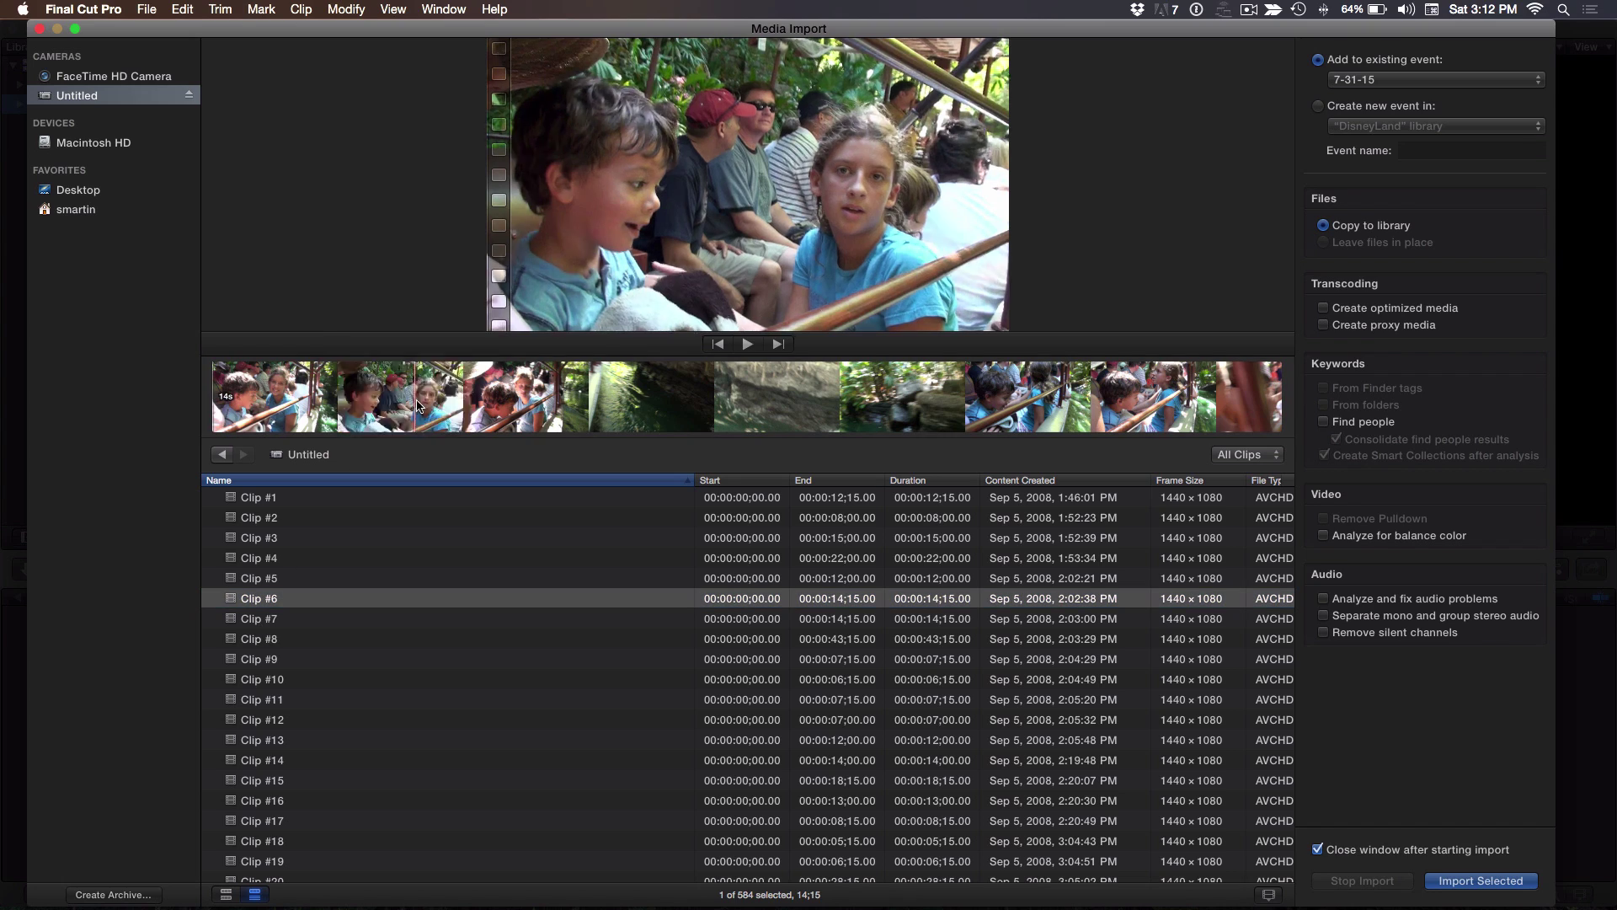
{"action": "left_click", "coordinate": [274, 619]}
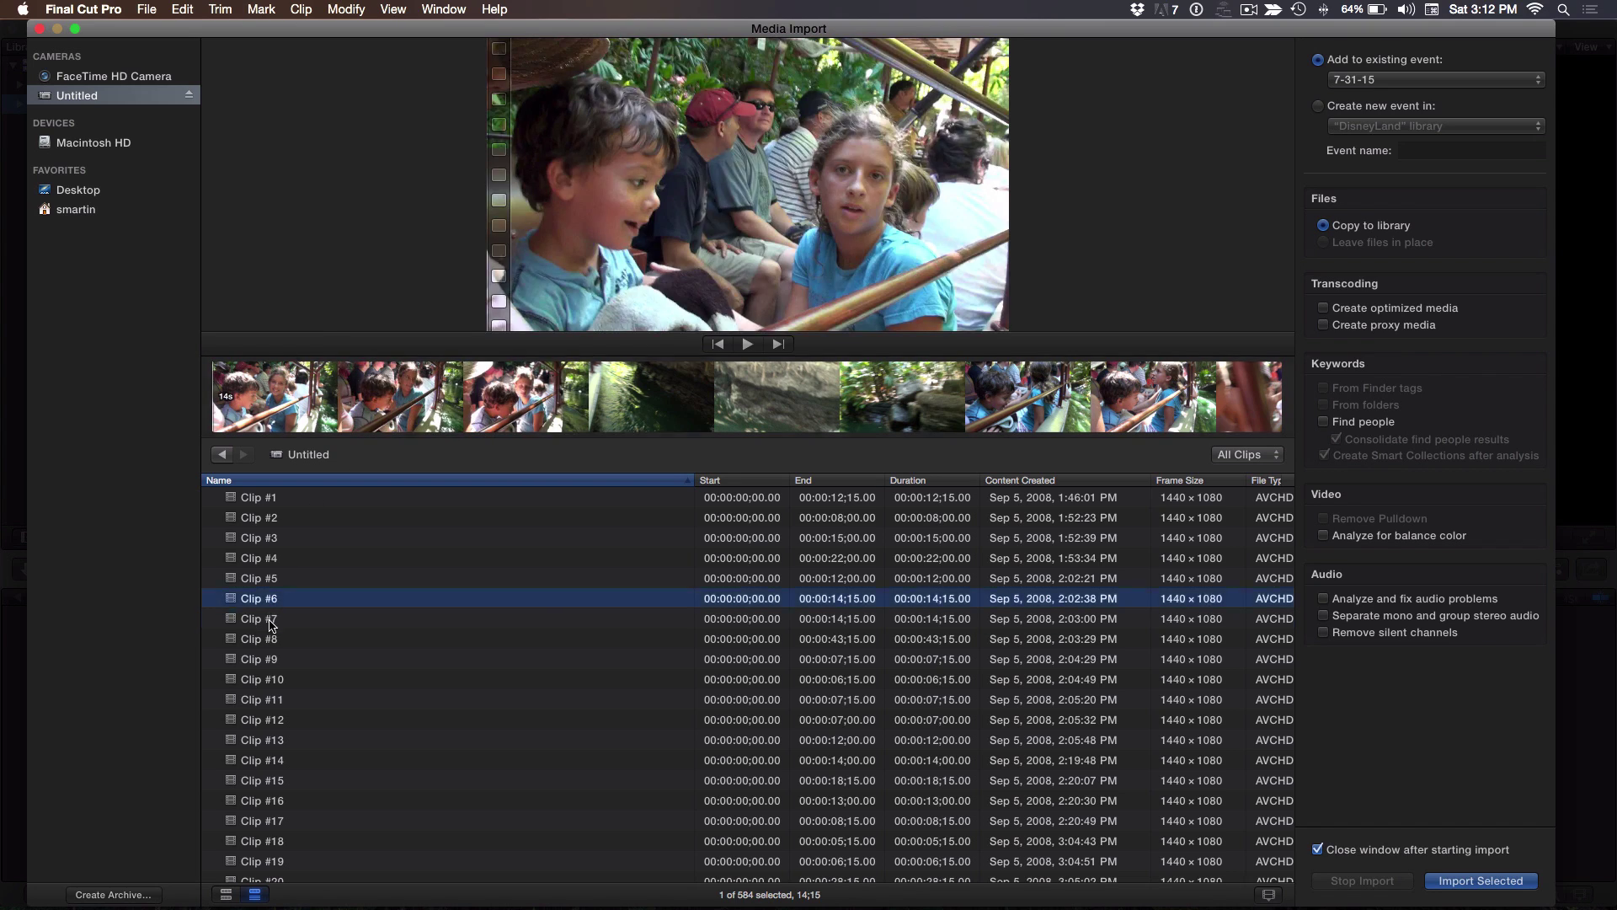
{"action": "left_click", "coordinate": [465, 396]}
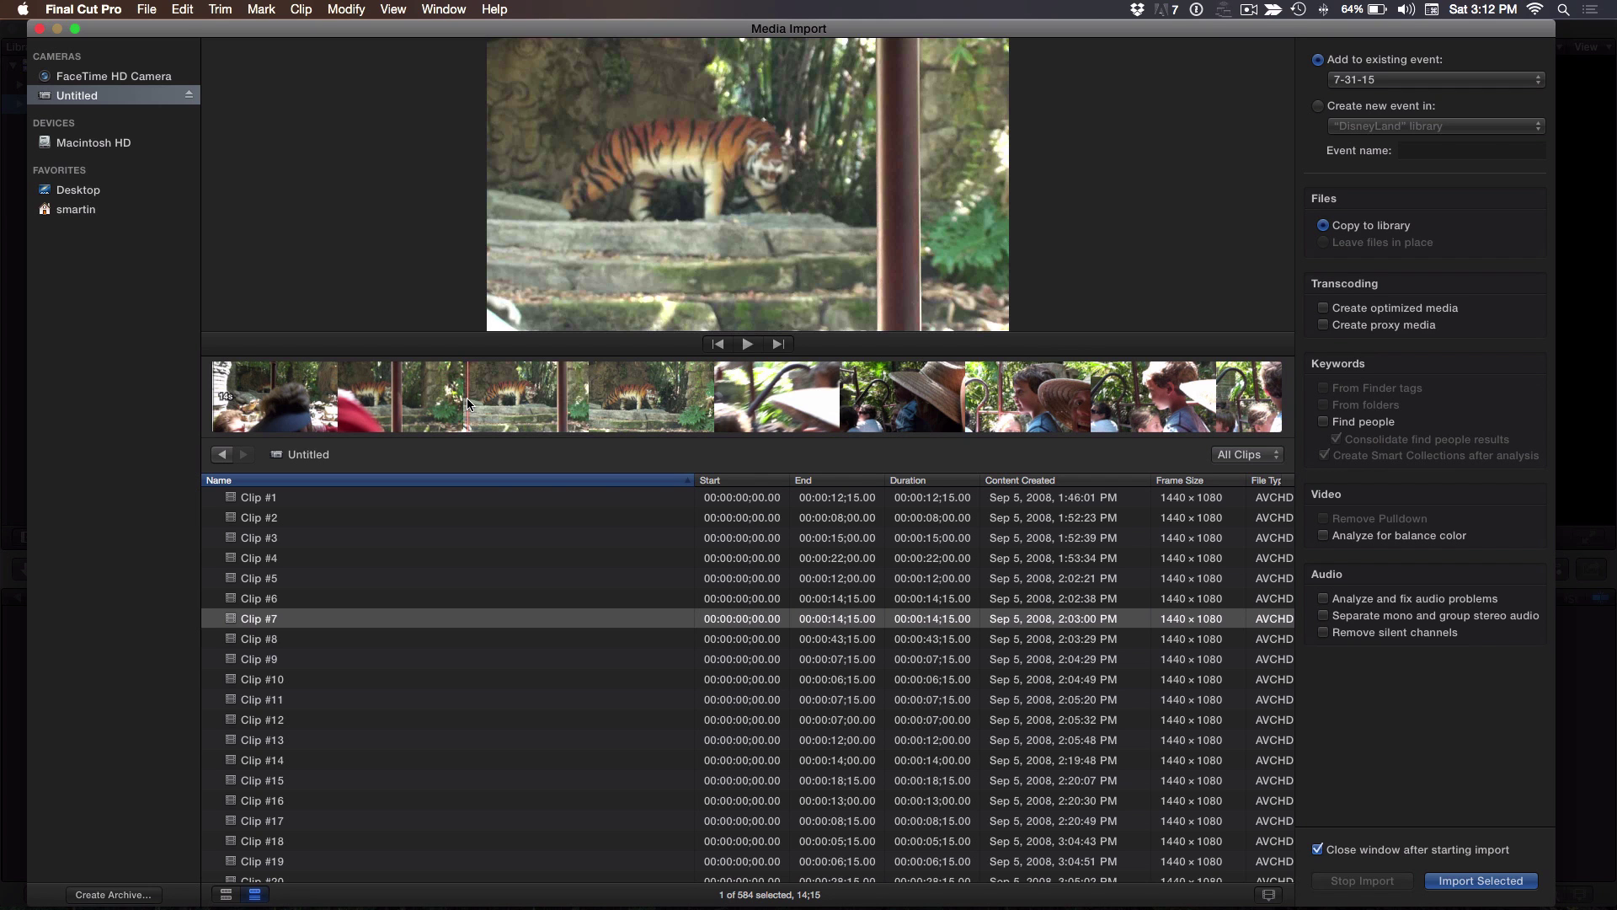
{"action": "left_click", "coordinate": [278, 599]}
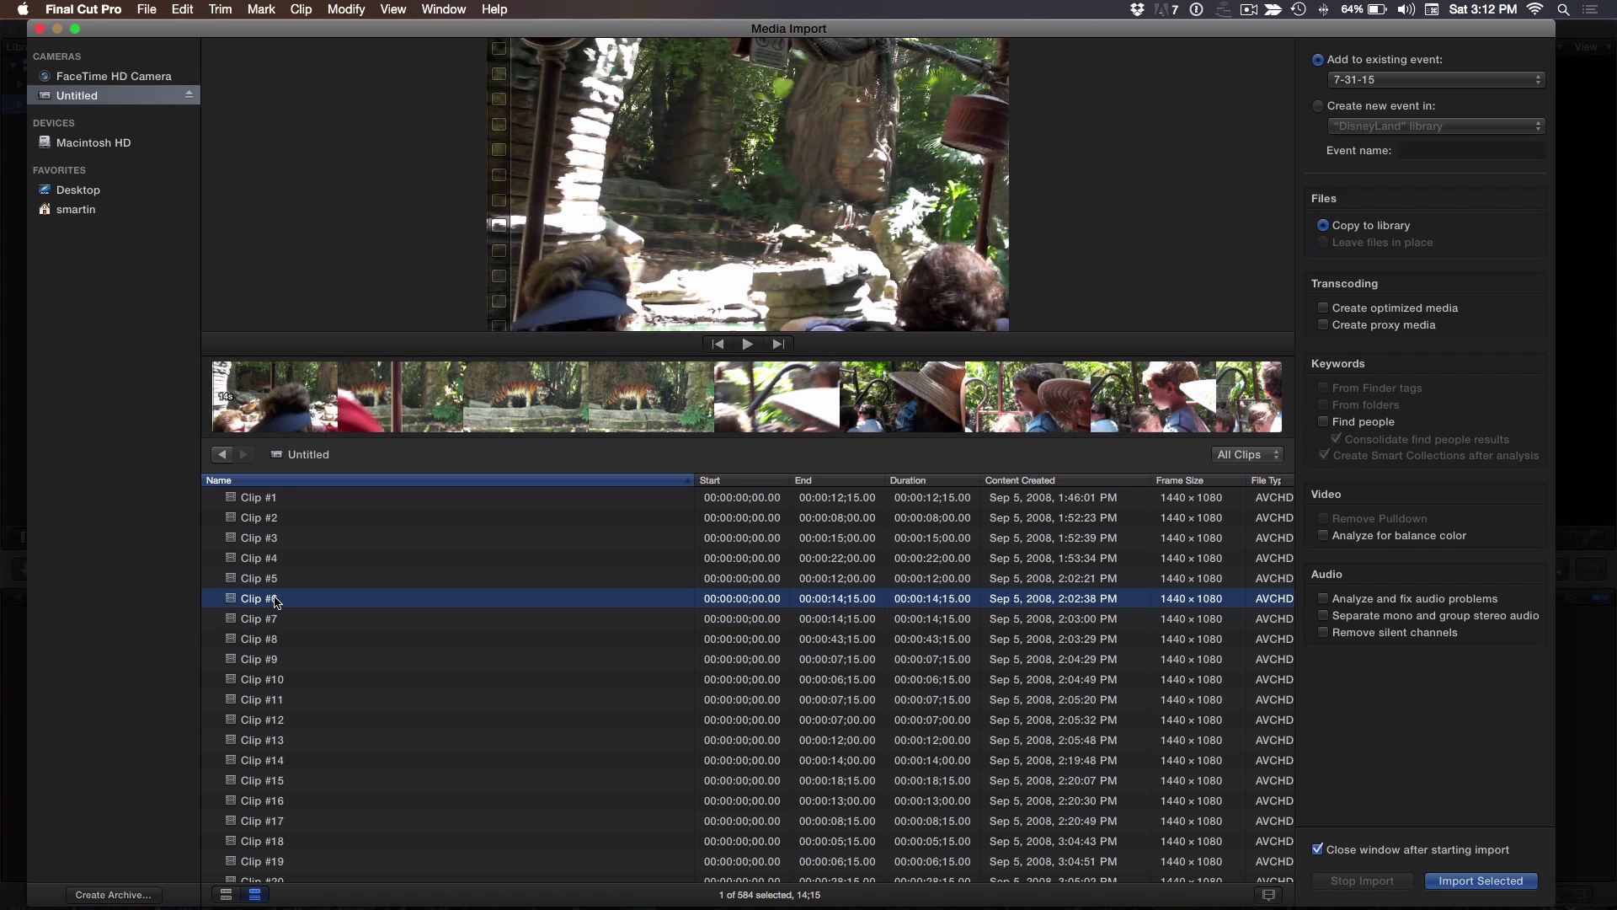
Step: Select Clips #6–#10, then Clip #16, mark a range, and begin a camera archive
{"action": "left_click", "coordinate": [259, 673], "text": "shift"}
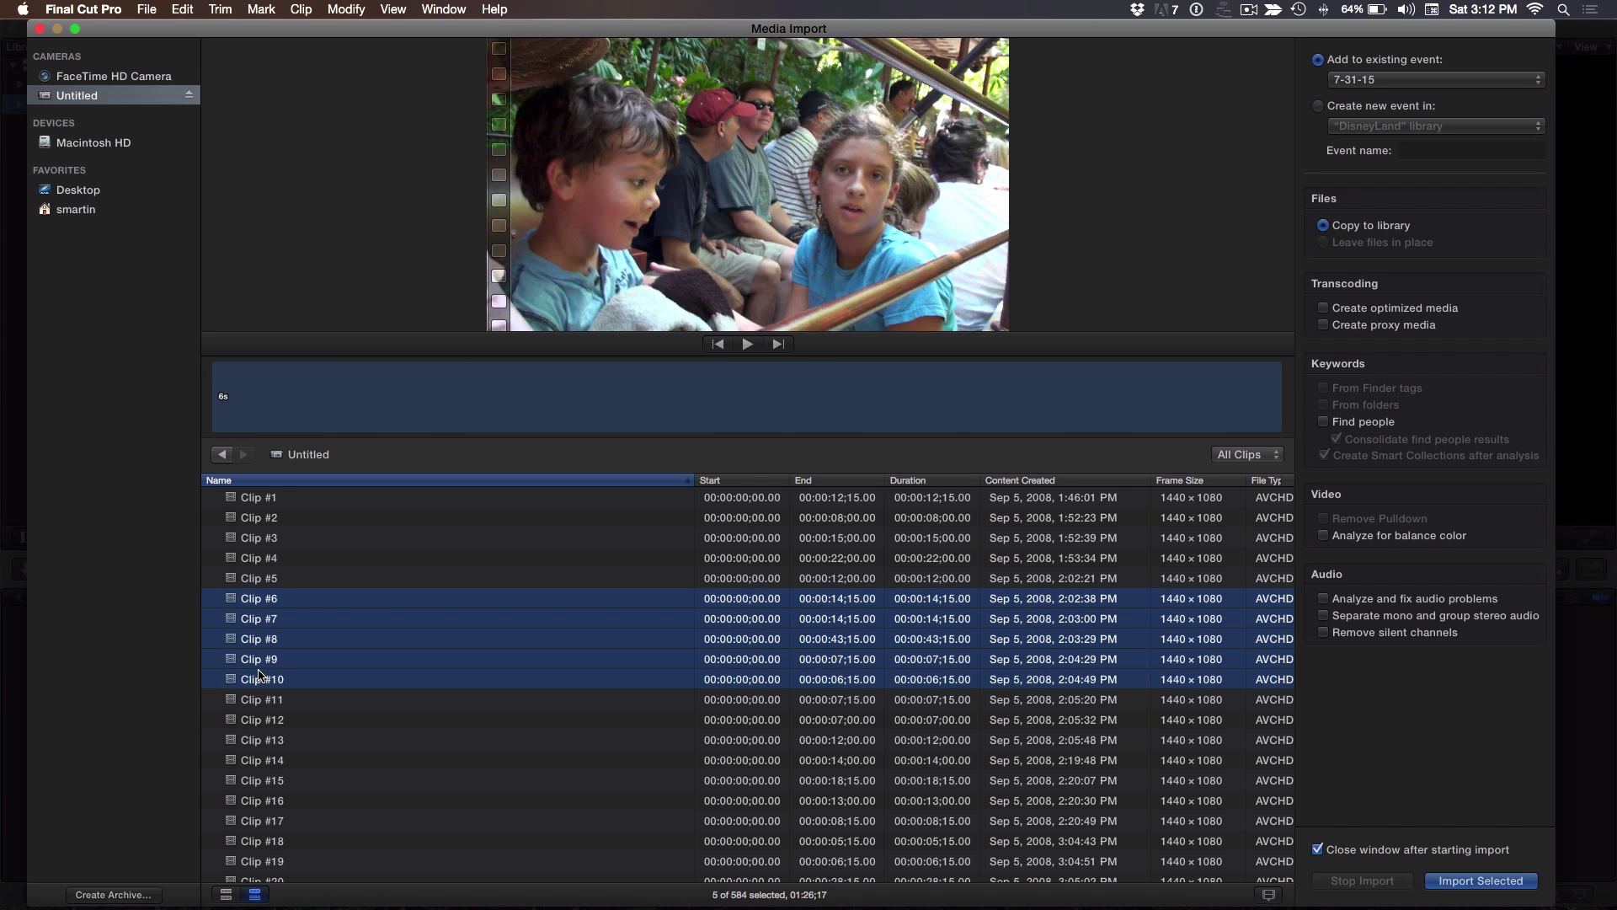
{"action": "left_click", "coordinate": [269, 798]}
{"action": "left_click_drag", "start_coordinate": [348, 406], "coordinate": [540, 405]}
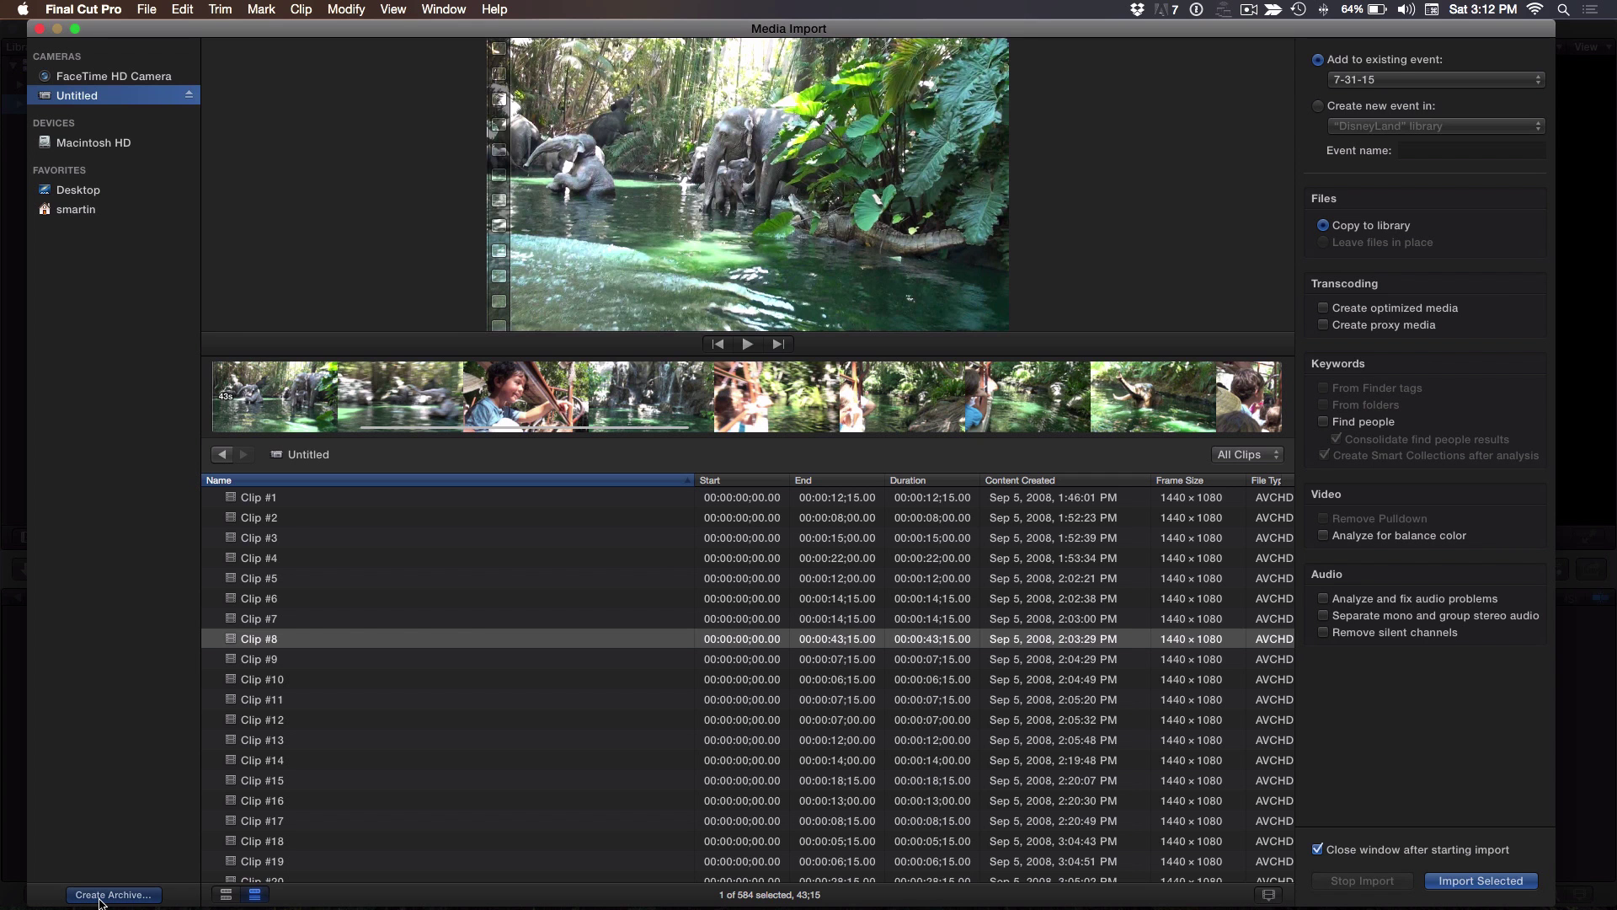
{"action": "left_click", "coordinate": [100, 898]}
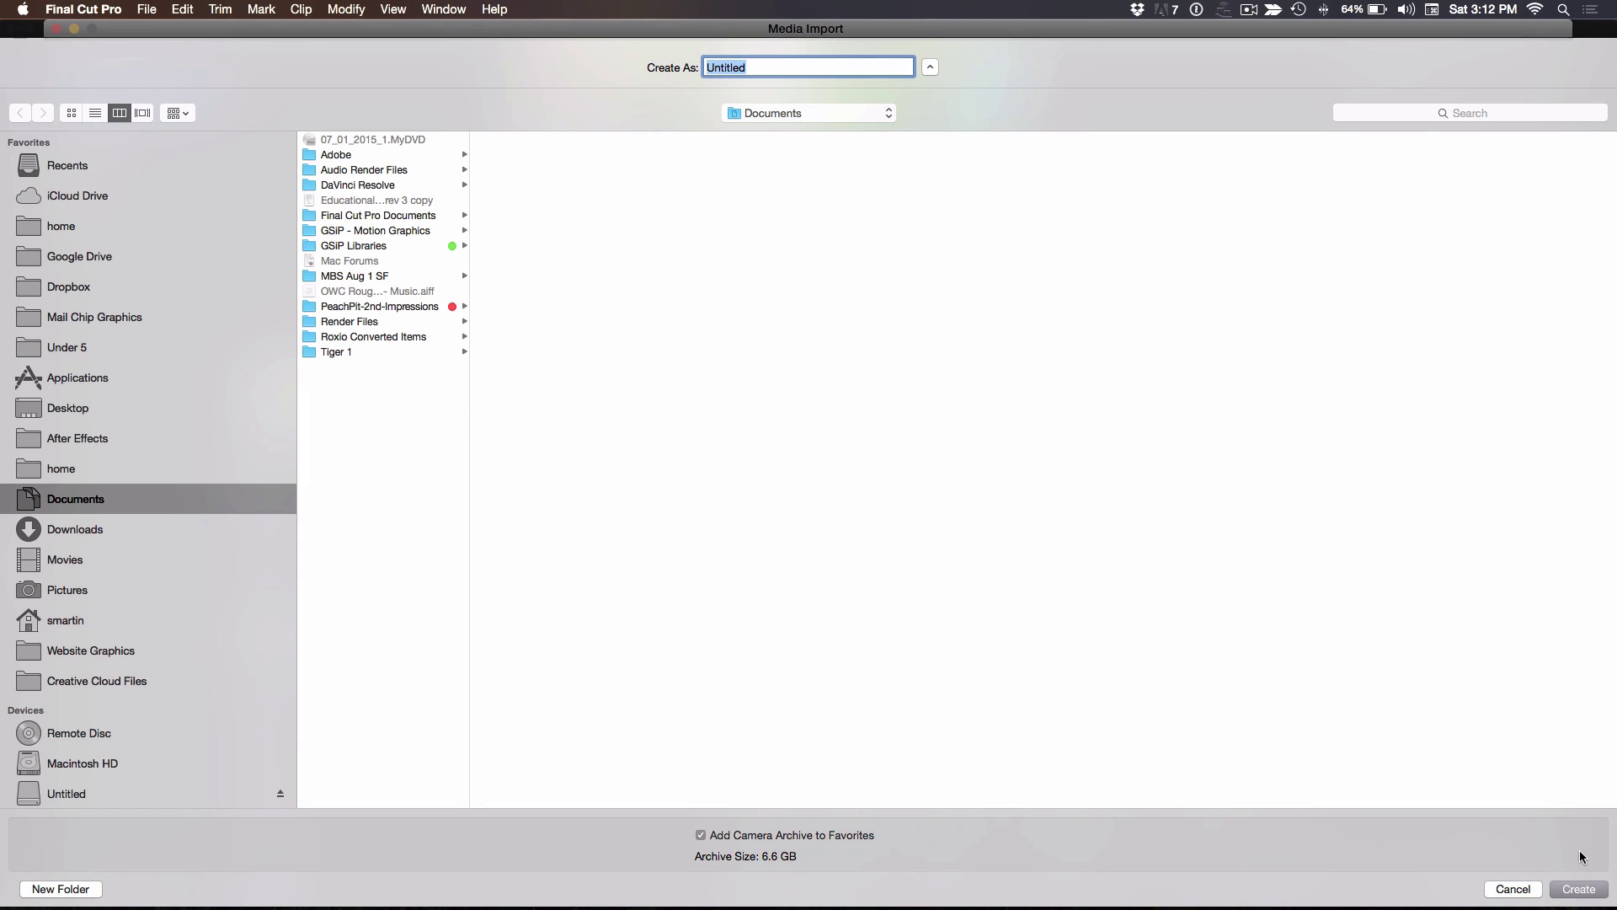
{"action": "left_click", "coordinate": [1507, 896]}
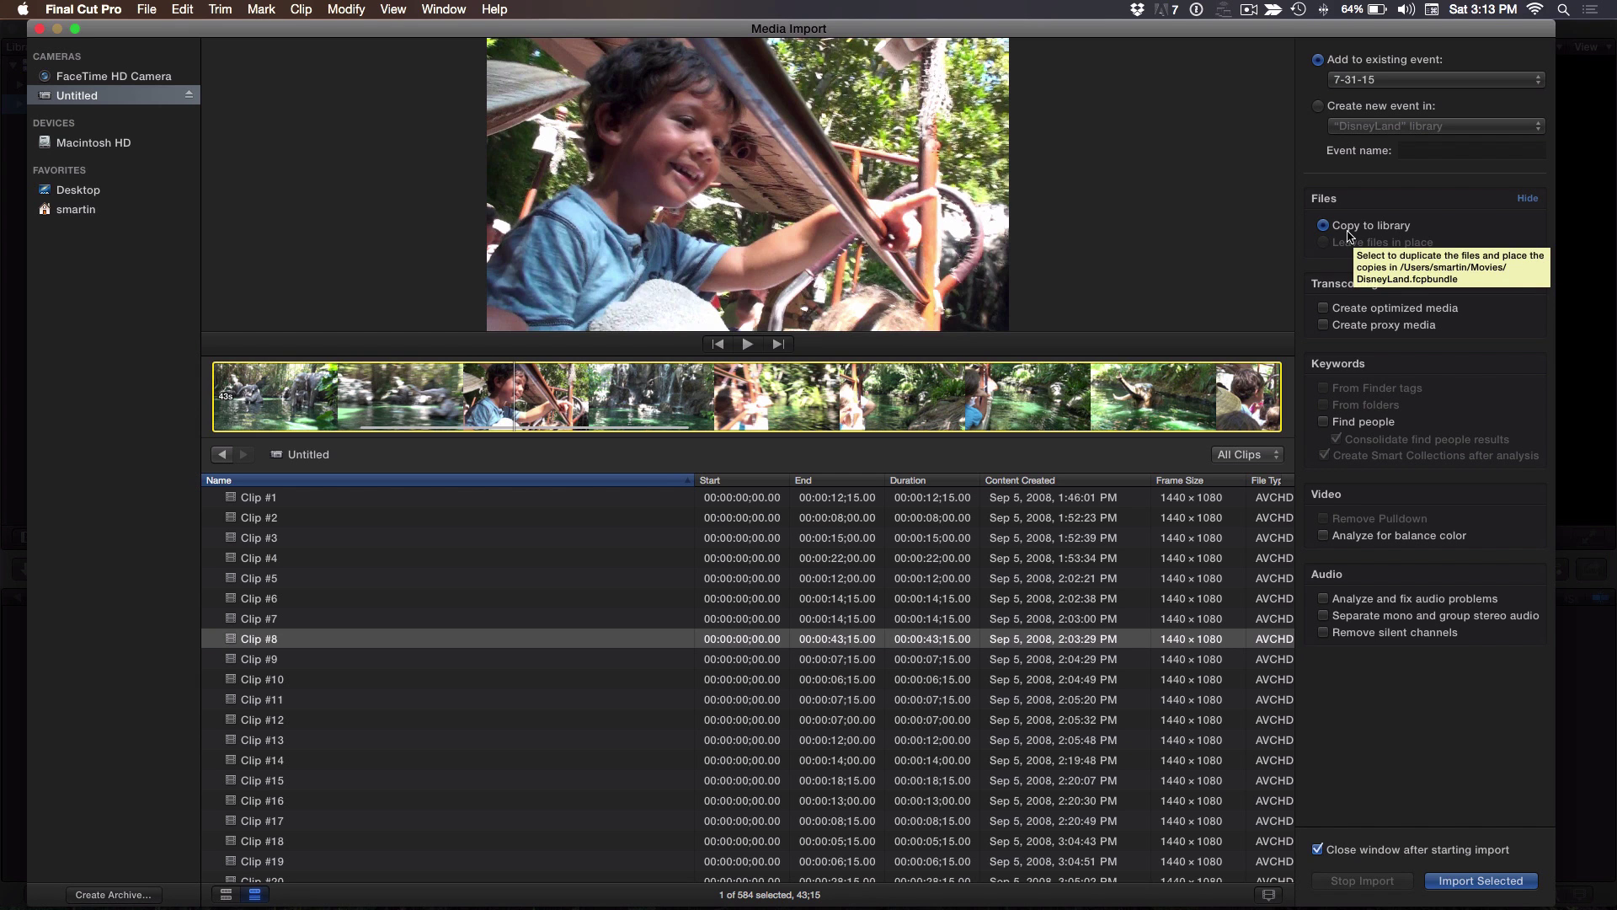
Step: Import the selected Clip #8 into 7-31-15 and skim it in the browser
{"action": "left_click", "coordinate": [1443, 888]}
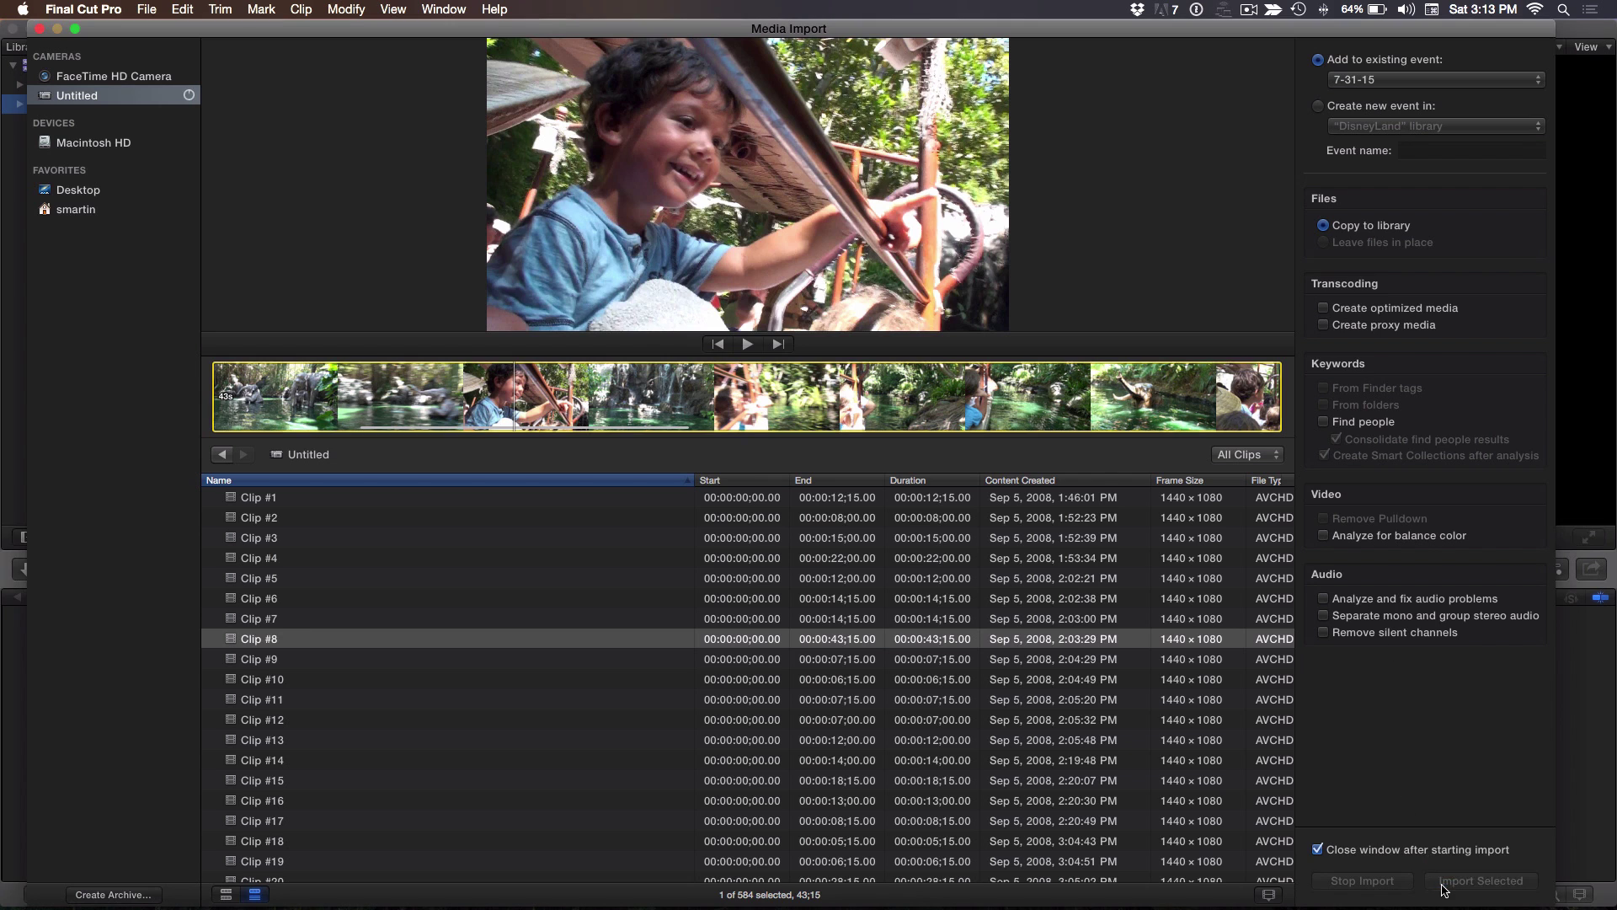
{"action": "left_click", "coordinate": [332, 242]}
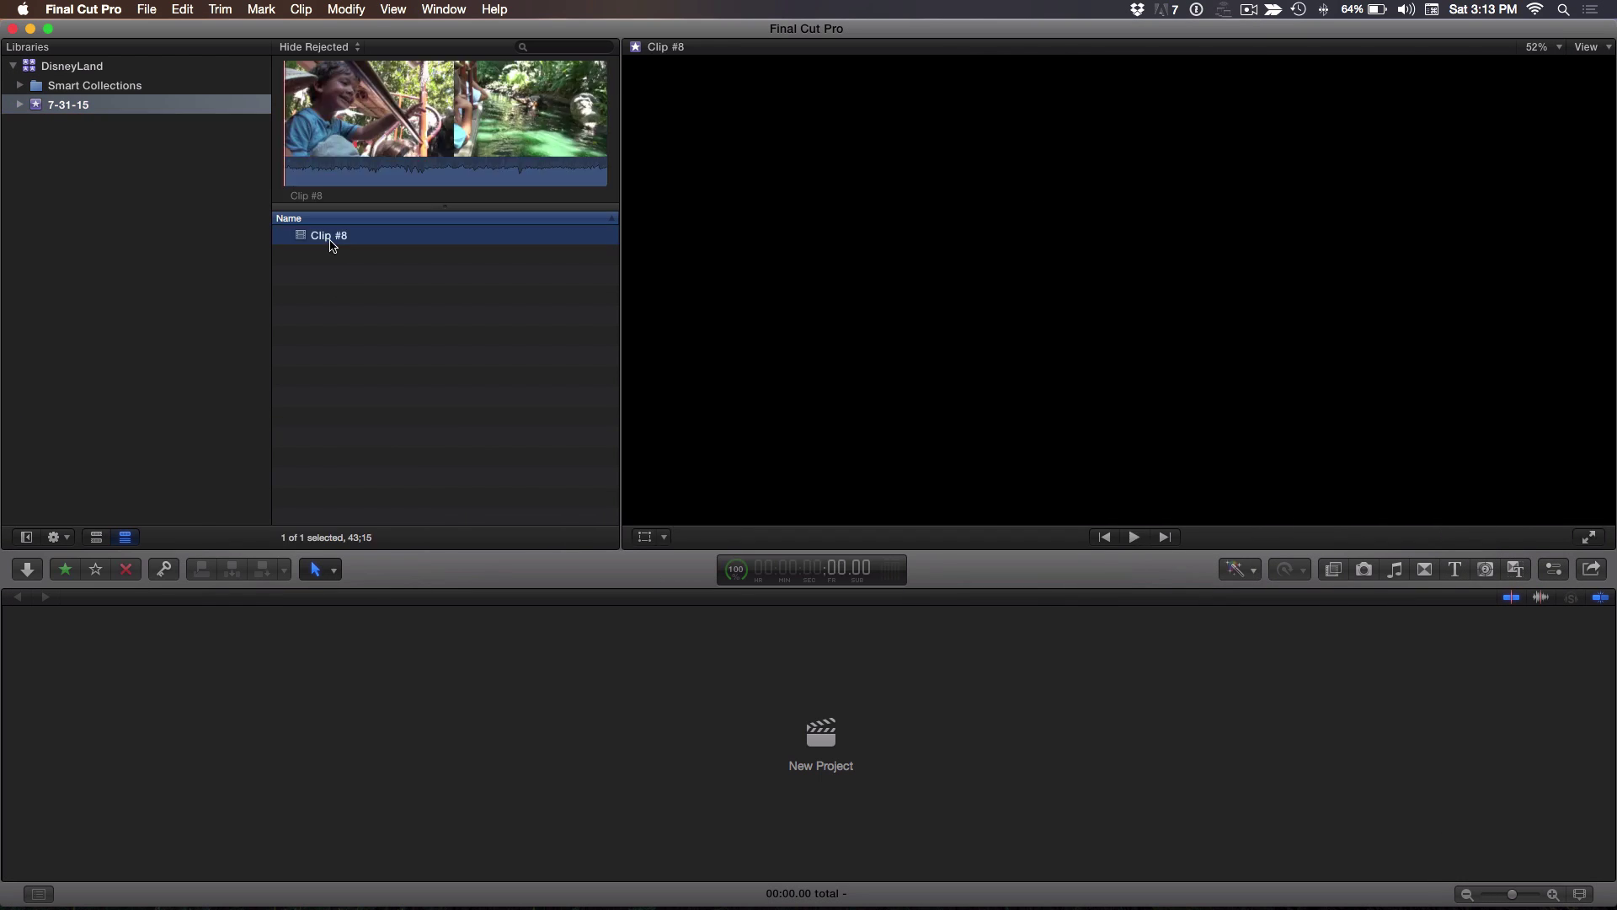
{"action": "left_click", "coordinate": [383, 143]}
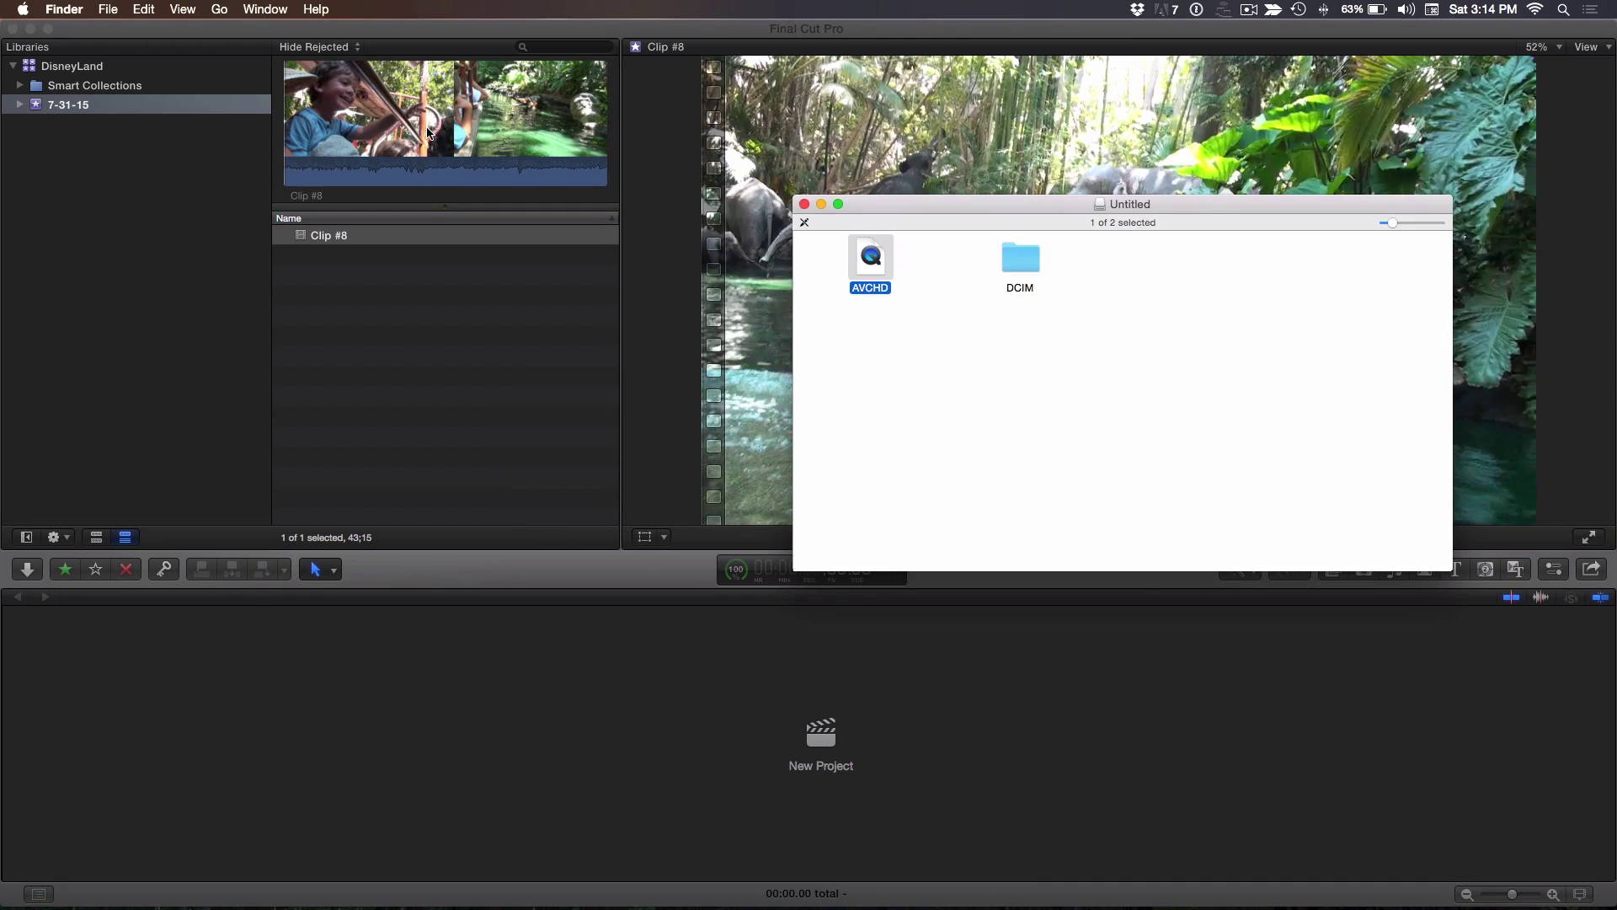
Step: Hide Final Cut Pro and show the AVCHD and BDMV package contents
{"action": "key", "text": "super+alt+h"}
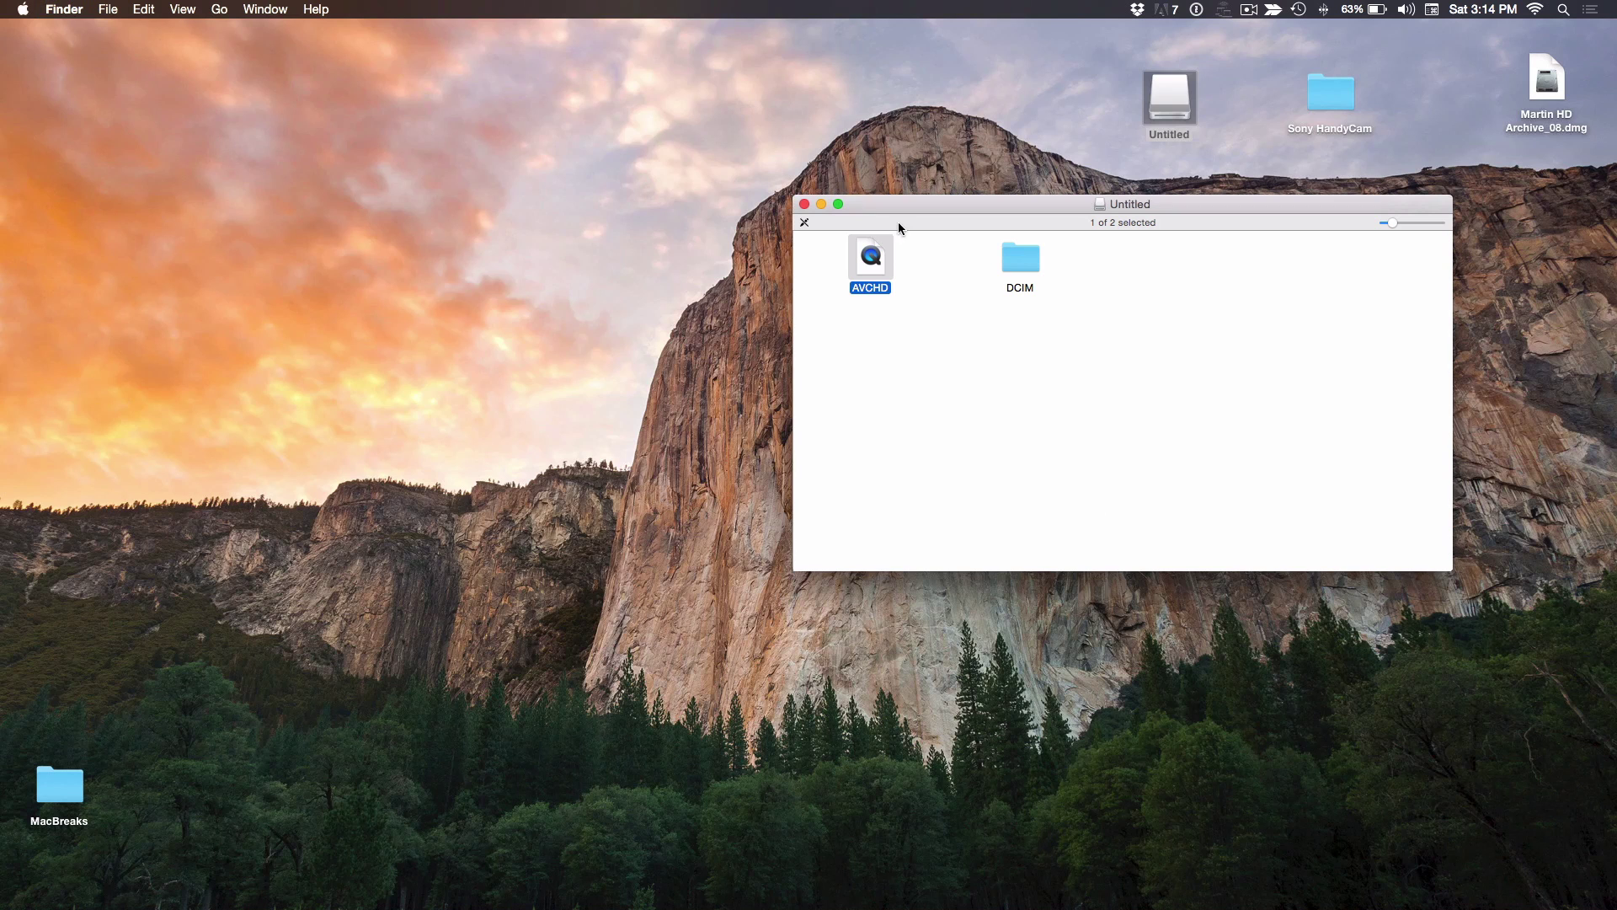
{"action": "left_click_drag", "start_coordinate": [974, 210], "coordinate": [926, 187]}
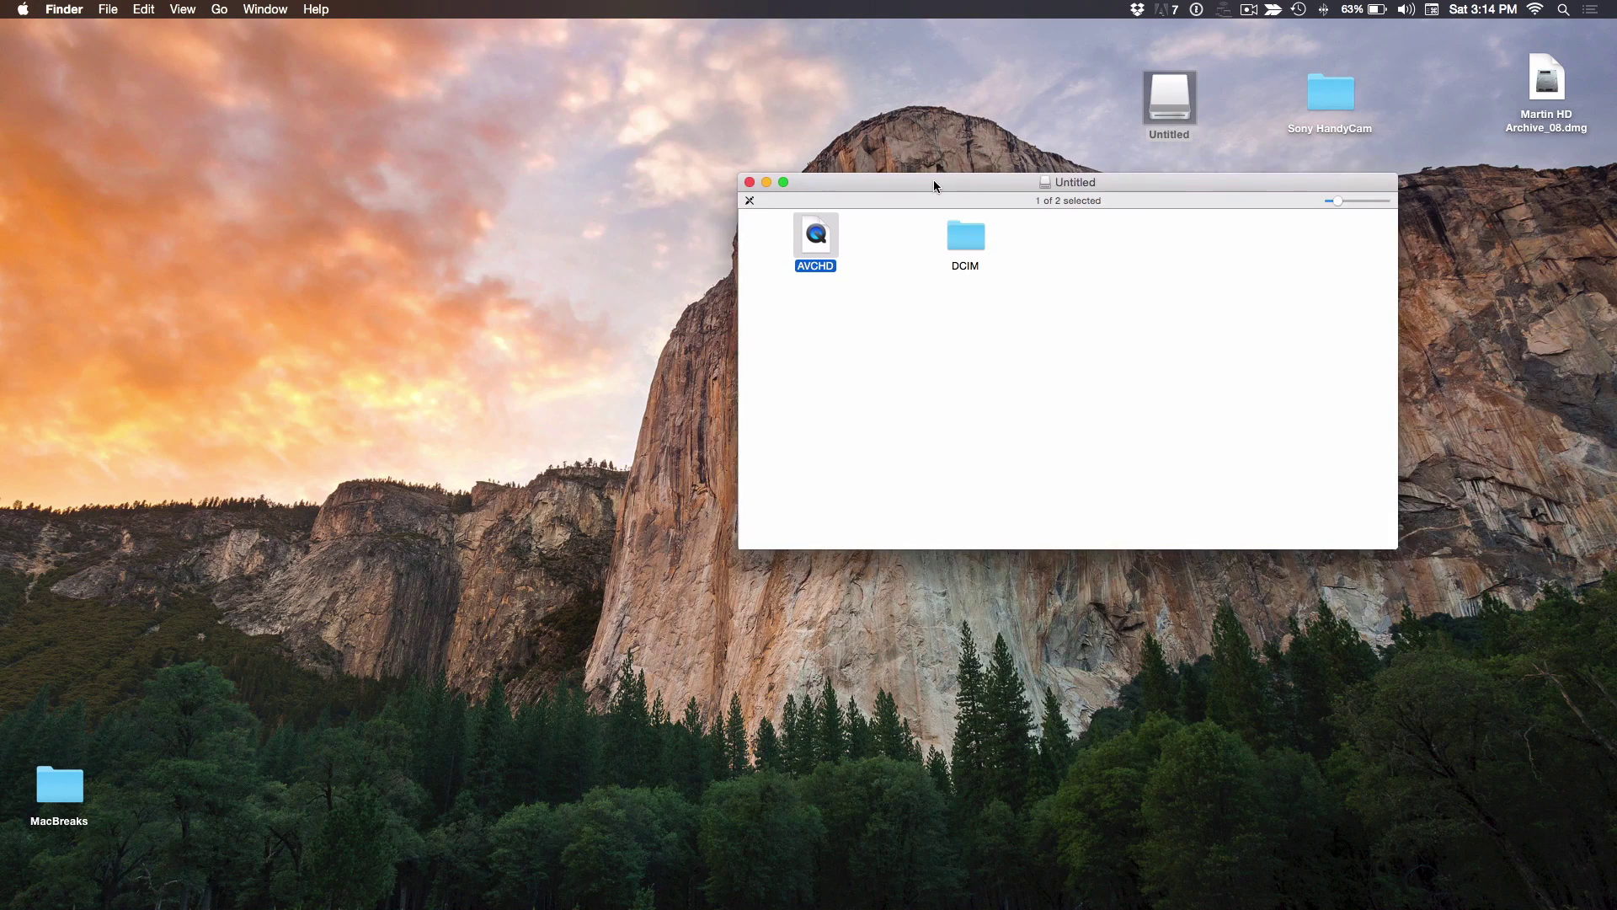
{"action": "right_click", "coordinate": [829, 251]}
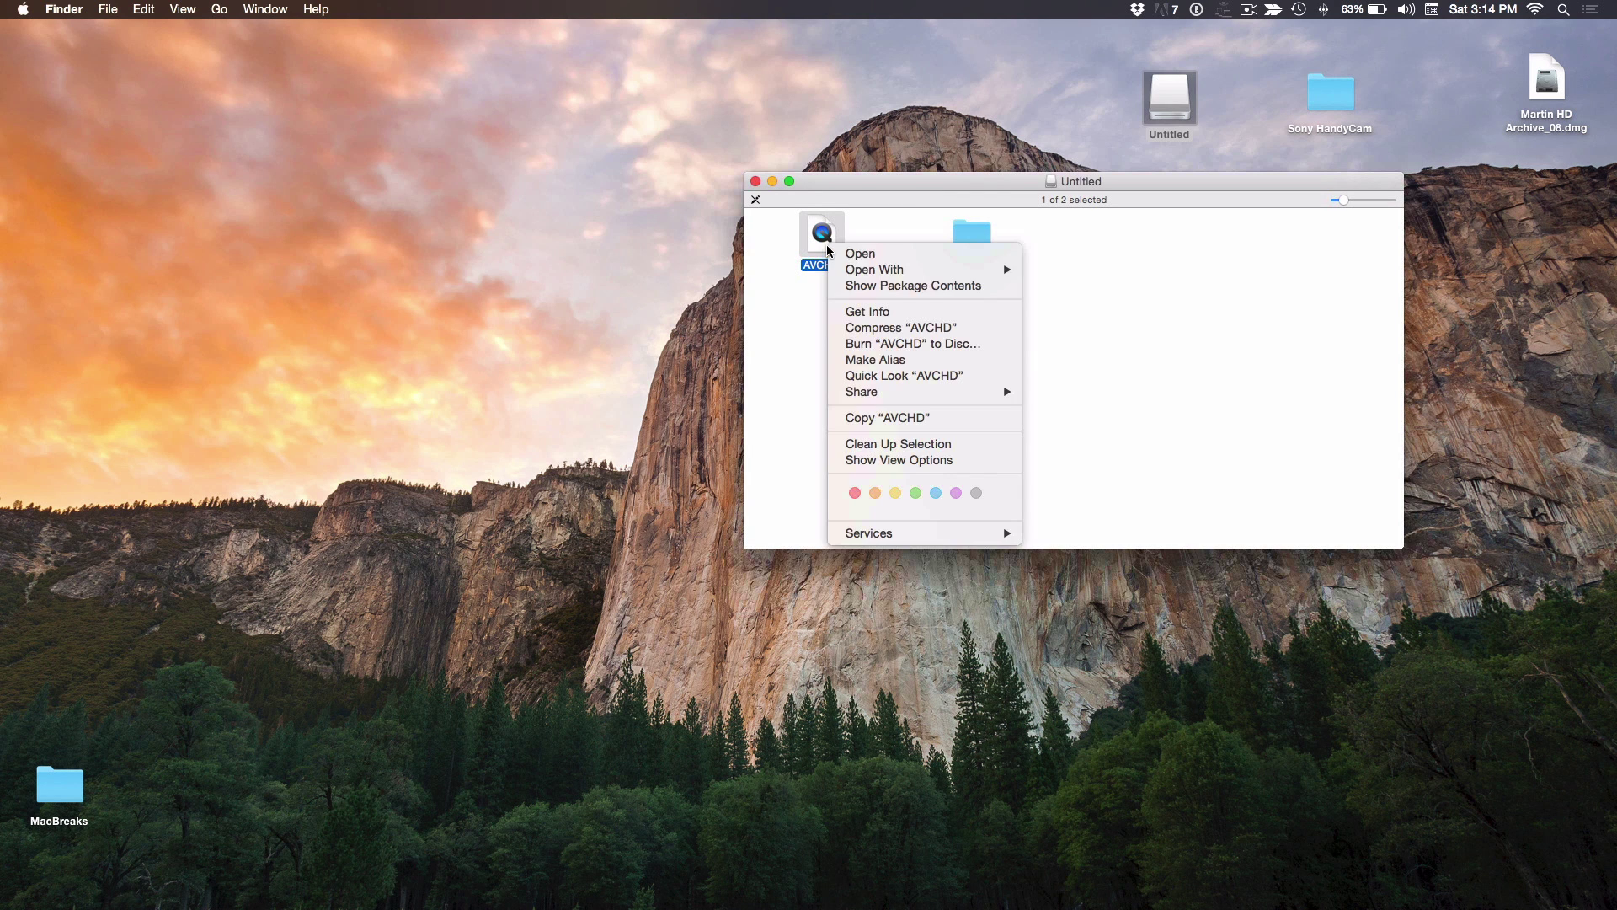
{"action": "left_click", "coordinate": [863, 287]}
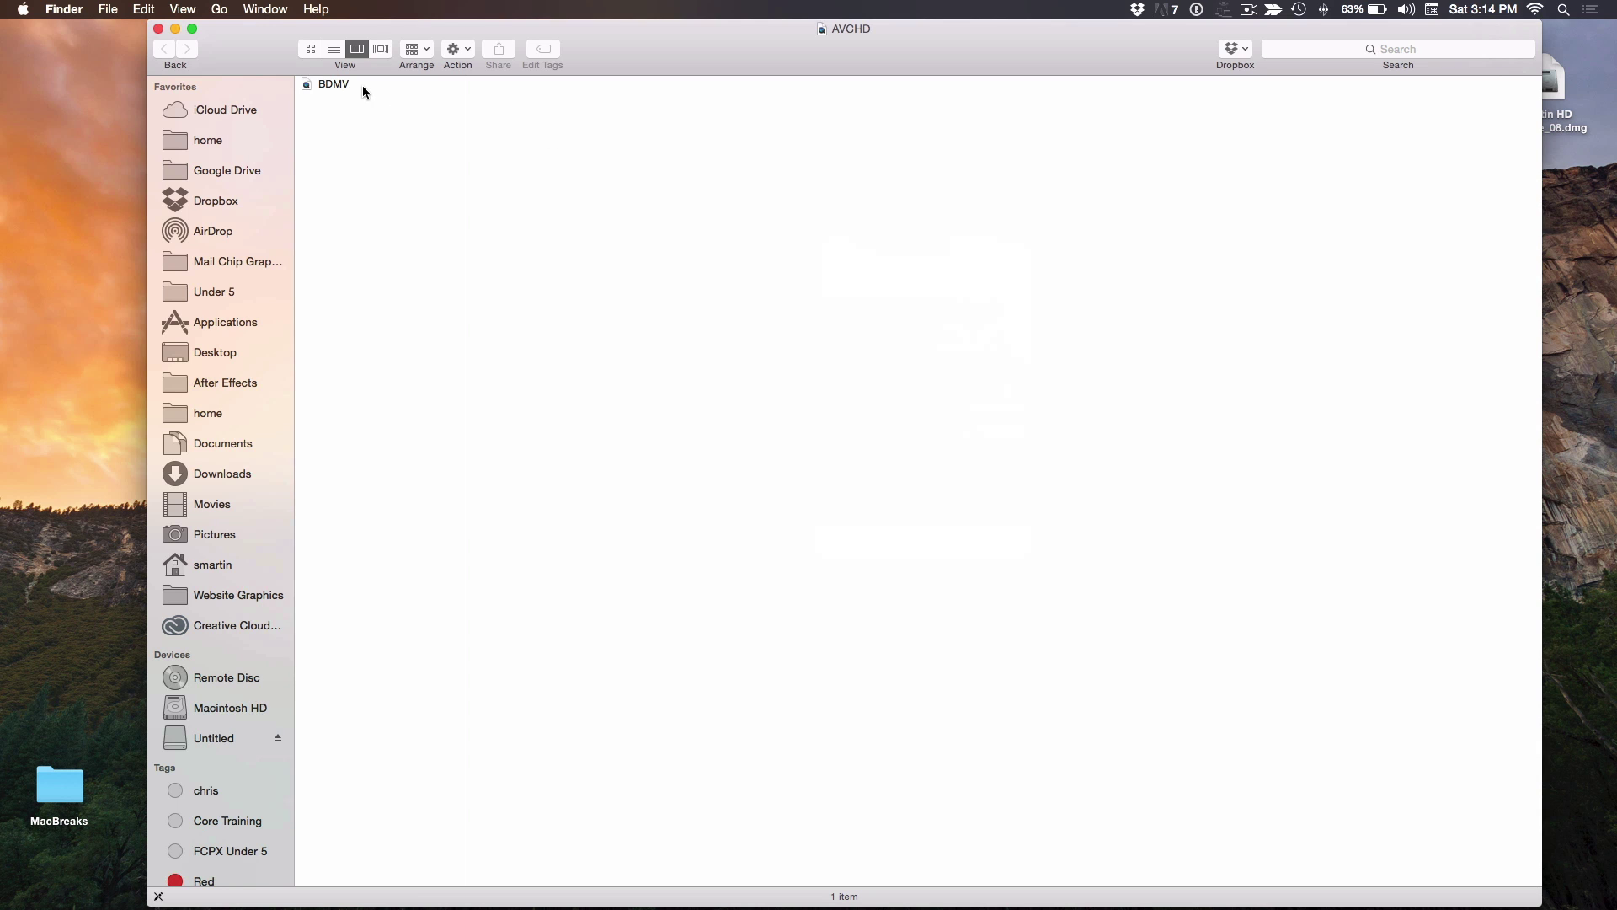
{"action": "right_click", "coordinate": [347, 84]}
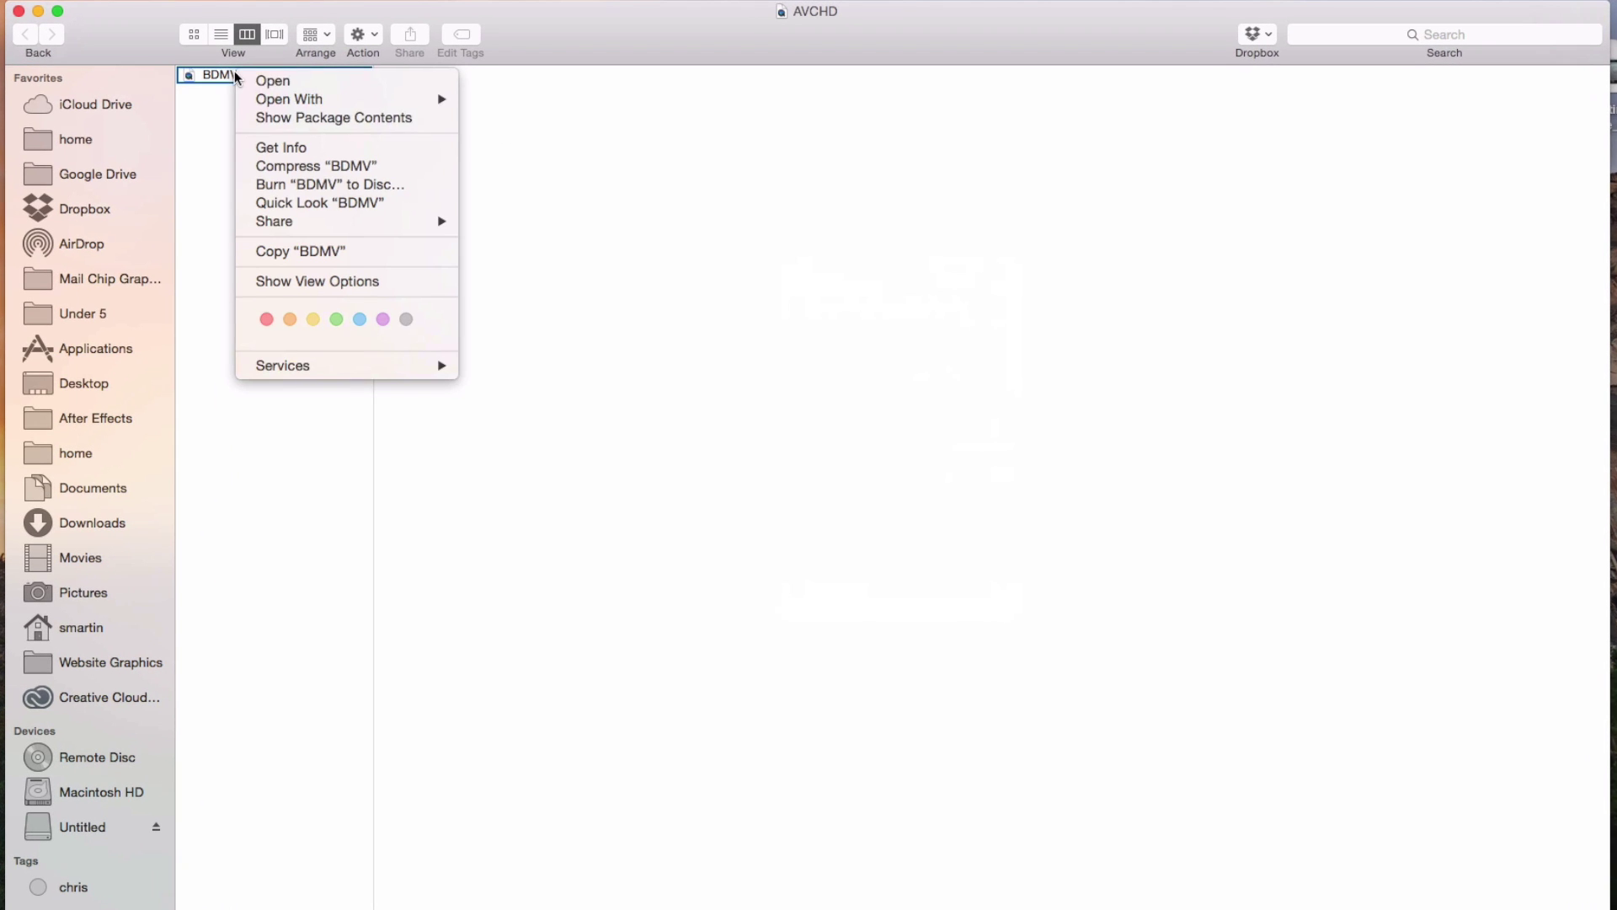
{"action": "left_click", "coordinate": [291, 114]}
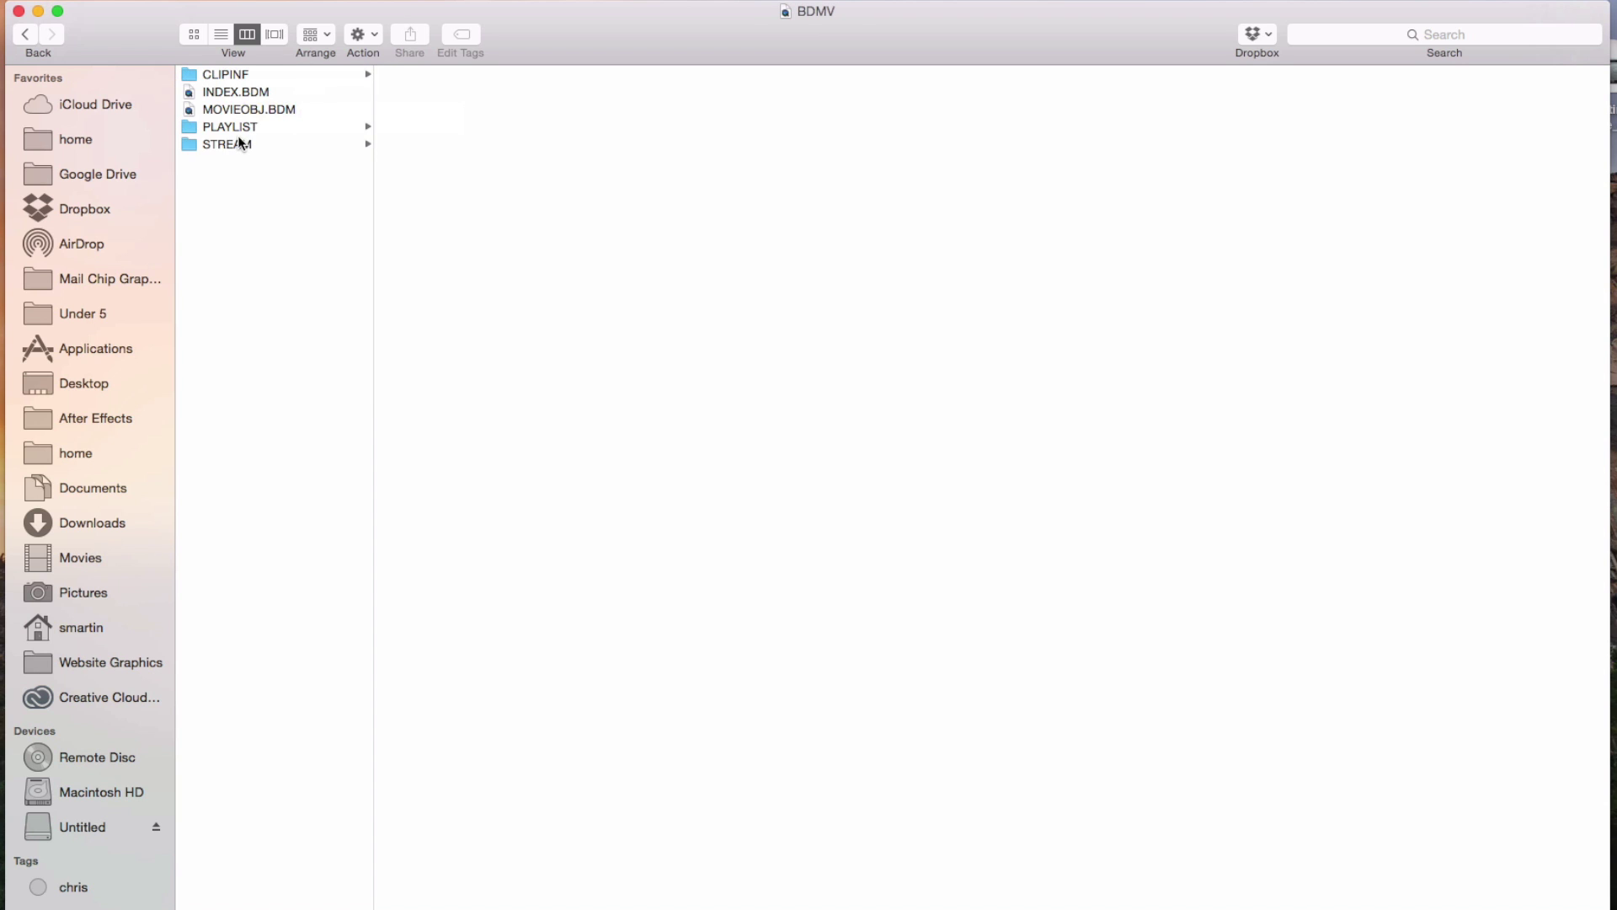
Step: Browse the STREAM folder's .MTS files, checking 00069.MTS, then return to BDMV
{"action": "left_click", "coordinate": [241, 143]}
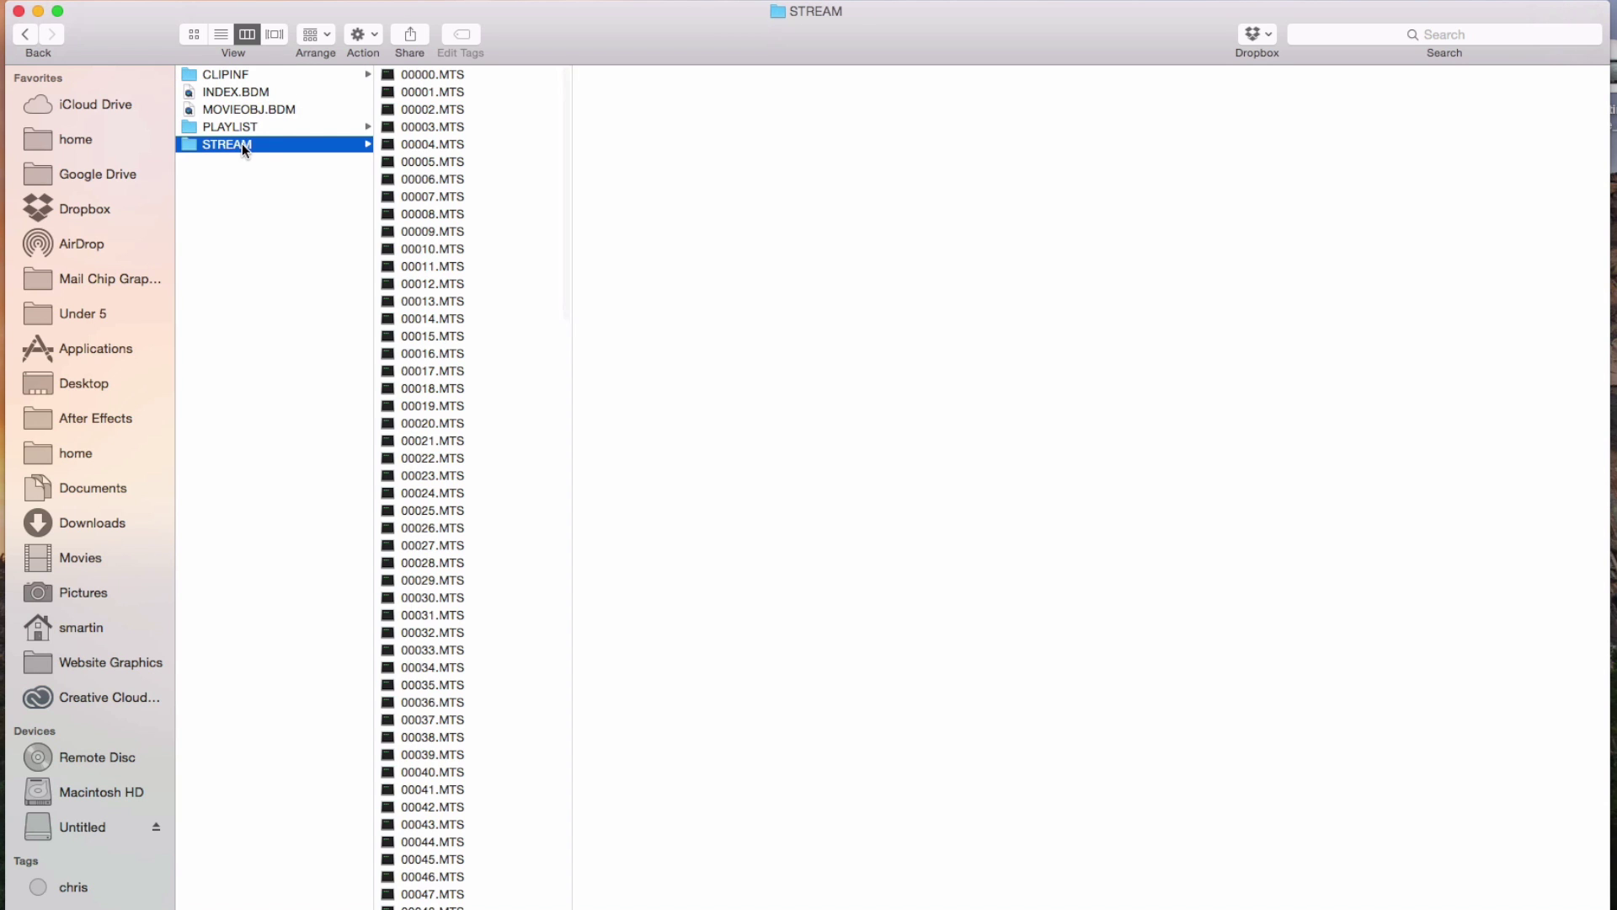
{"action": "scroll", "coordinate": [521, 184], "scroll_direction": "down", "scroll_amount": 15}
{"action": "left_click", "coordinate": [521, 180]}
{"action": "key", "text": "shift+Up"}
{"action": "key", "text": "shift+Up"}
{"action": "key", "text": "shift+Up"}
{"action": "key", "text": "shift+Up"}
{"action": "key", "text": "shift+Up"}
{"action": "key", "text": "shift+Up"}
{"action": "key", "text": "shift+Up"}
{"action": "key", "text": "shift+Up"}
{"action": "key", "text": "shift+Up"}
{"action": "key", "text": "shift+Up"}
{"action": "key", "text": "shift+Up"}
{"action": "key", "text": "shift+Up"}
{"action": "key", "text": "shift+Up"}
{"action": "key", "text": "shift+Up"}
{"action": "key", "text": "shift+Up"}
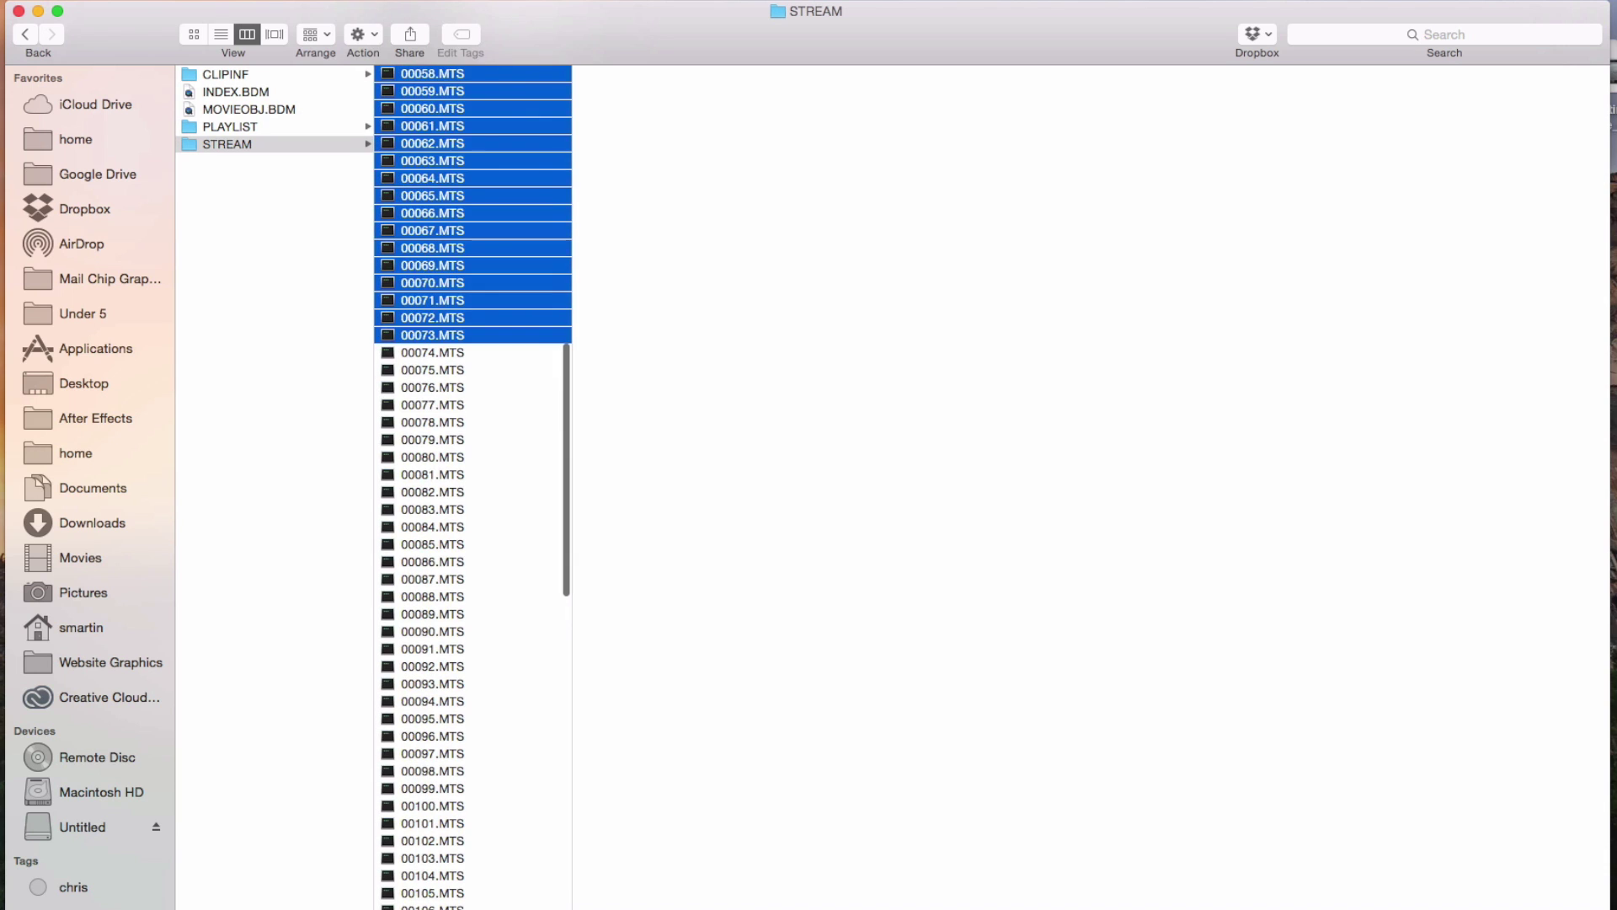
{"action": "left_click", "coordinate": [462, 406]}
{"action": "key", "text": "Down"}
{"action": "key", "text": "Down"}
{"action": "key", "text": "Down"}
{"action": "key", "text": "Down"}
{"action": "key", "text": "Down"}
{"action": "left_click", "coordinate": [455, 265]}
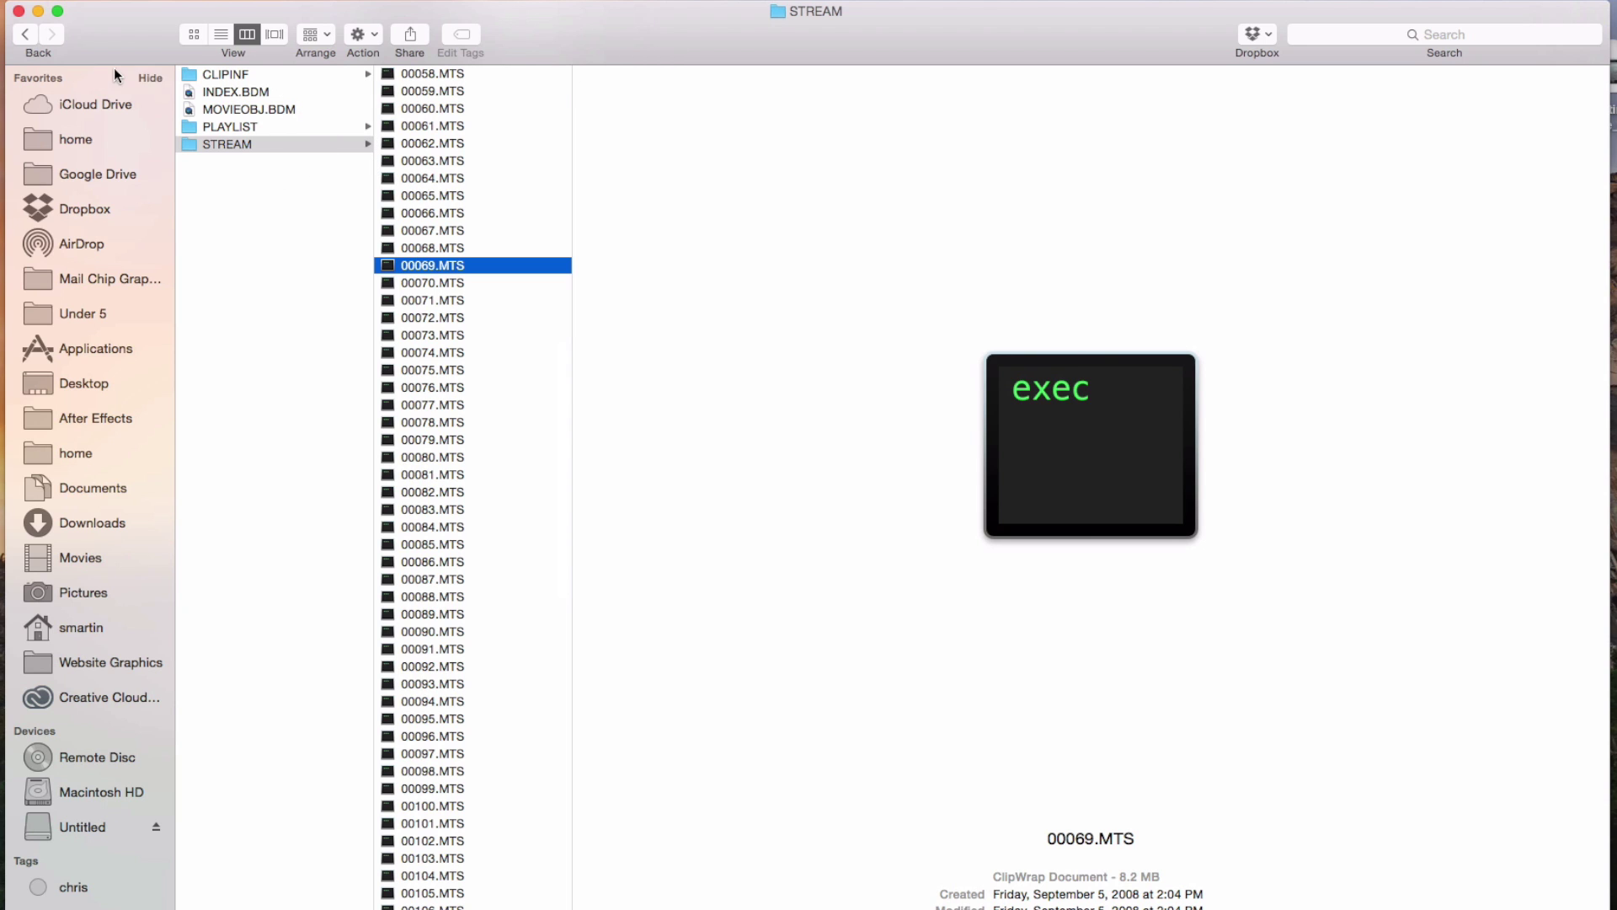
{"action": "left_click", "coordinate": [25, 36]}
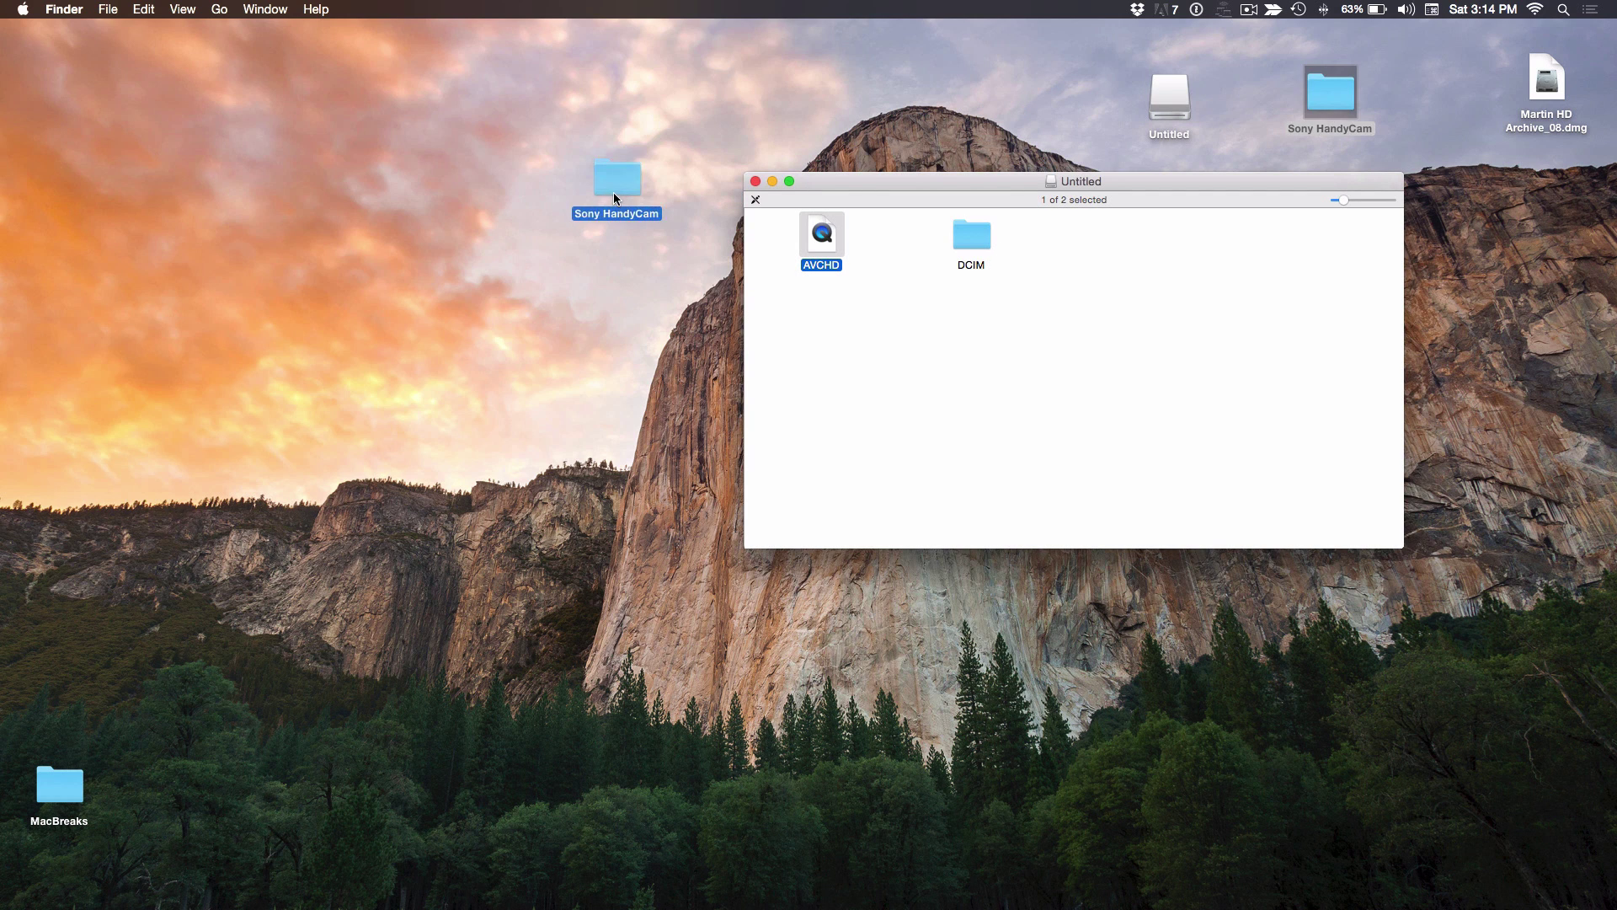
Step: Browse the Sony HandyCam DCIM > 101MSDCF photos and preview a JPG
{"action": "double_click", "coordinate": [614, 179]}
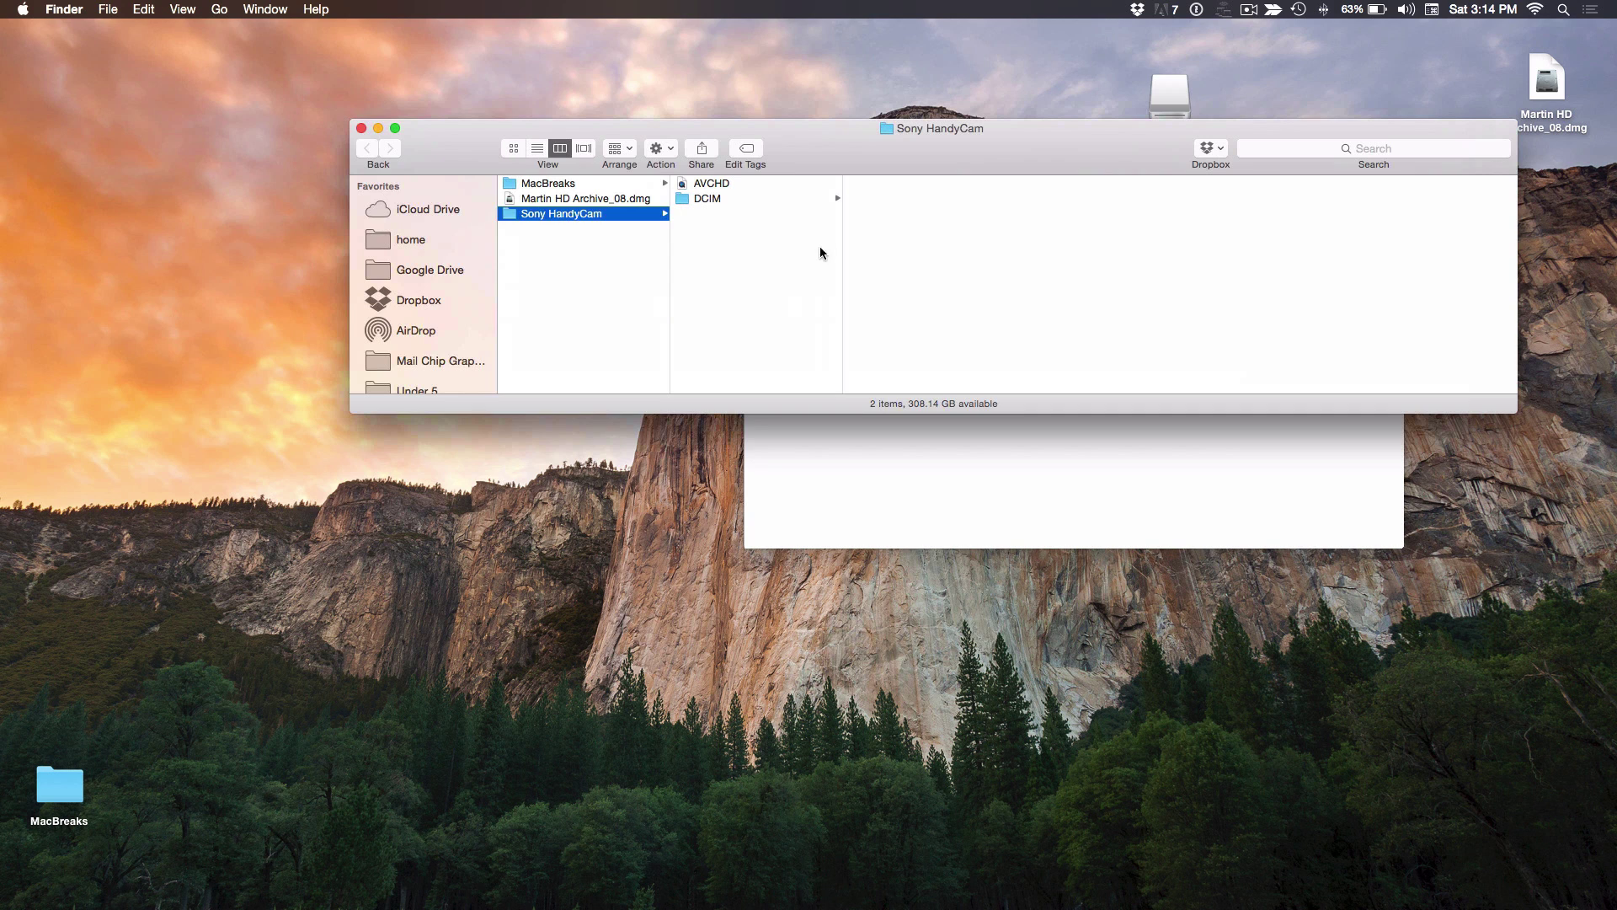
{"action": "left_click", "coordinate": [720, 199]}
{"action": "left_click", "coordinate": [903, 186]}
{"action": "left_click", "coordinate": [1098, 233]}
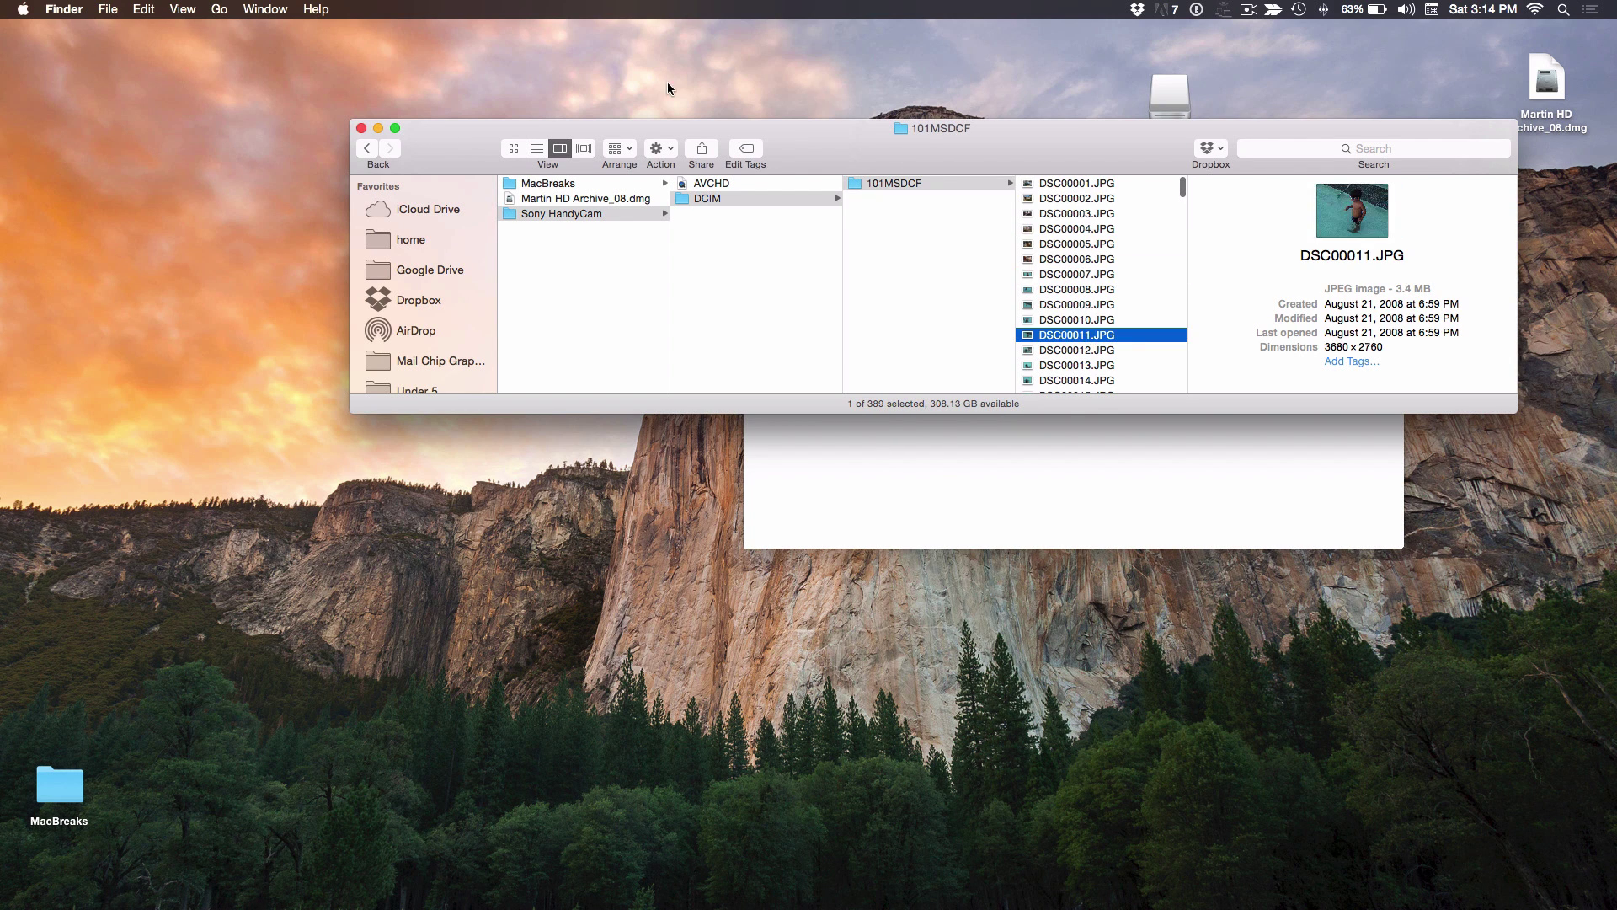
Step: Close both Finder windows and reopen Media Import in Final Cut Pro
{"action": "left_click", "coordinate": [360, 129]}
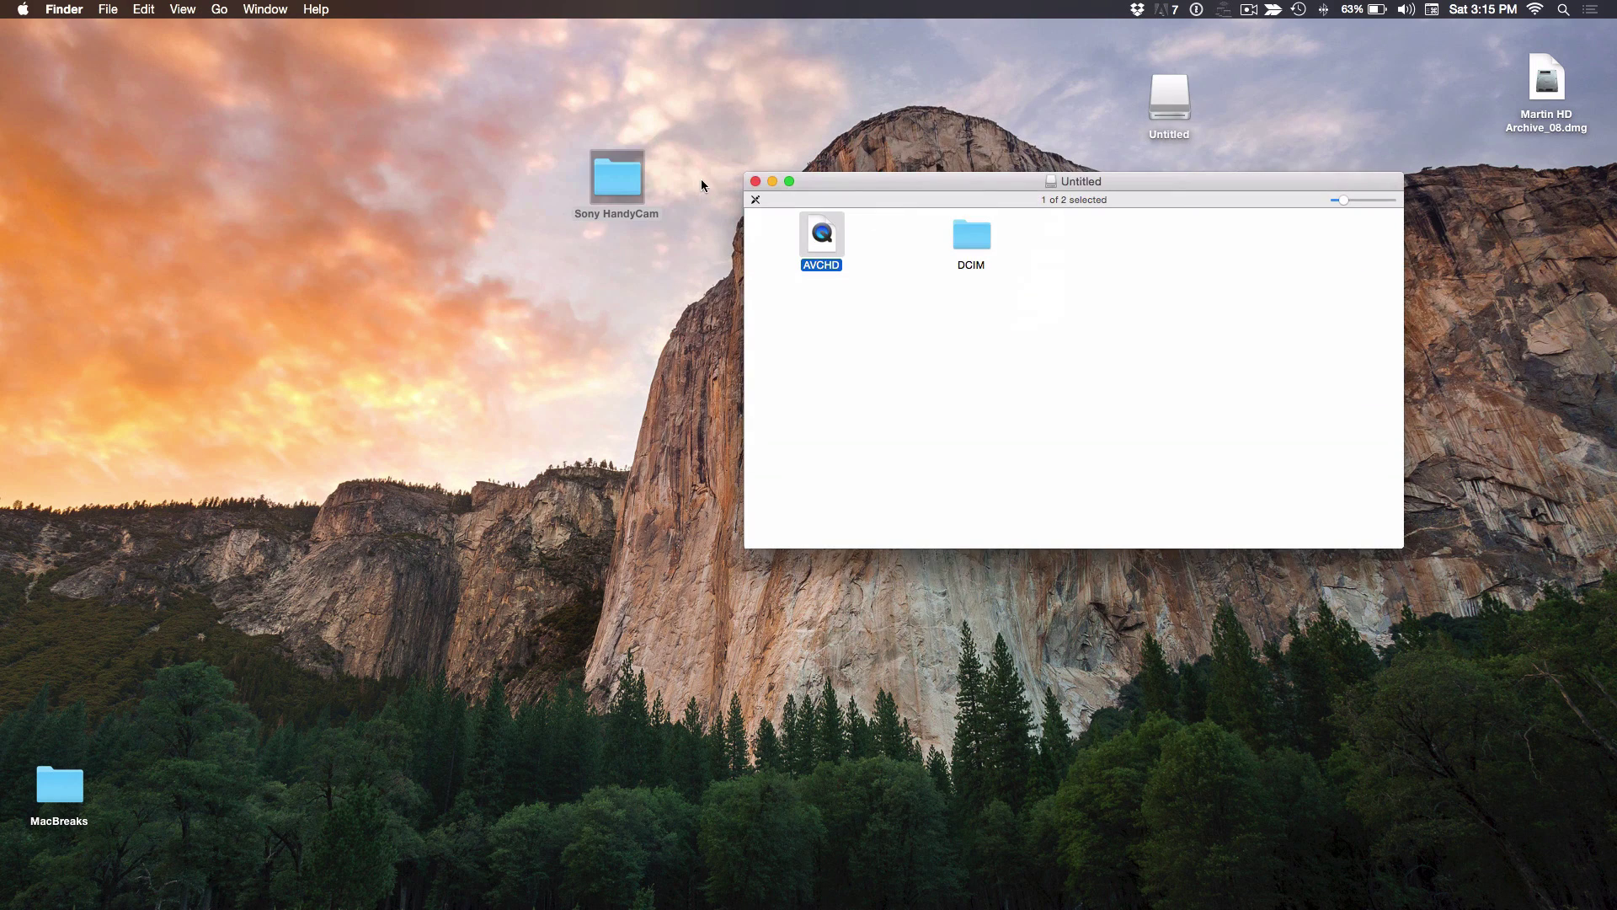
{"action": "left_click", "coordinate": [756, 182]}
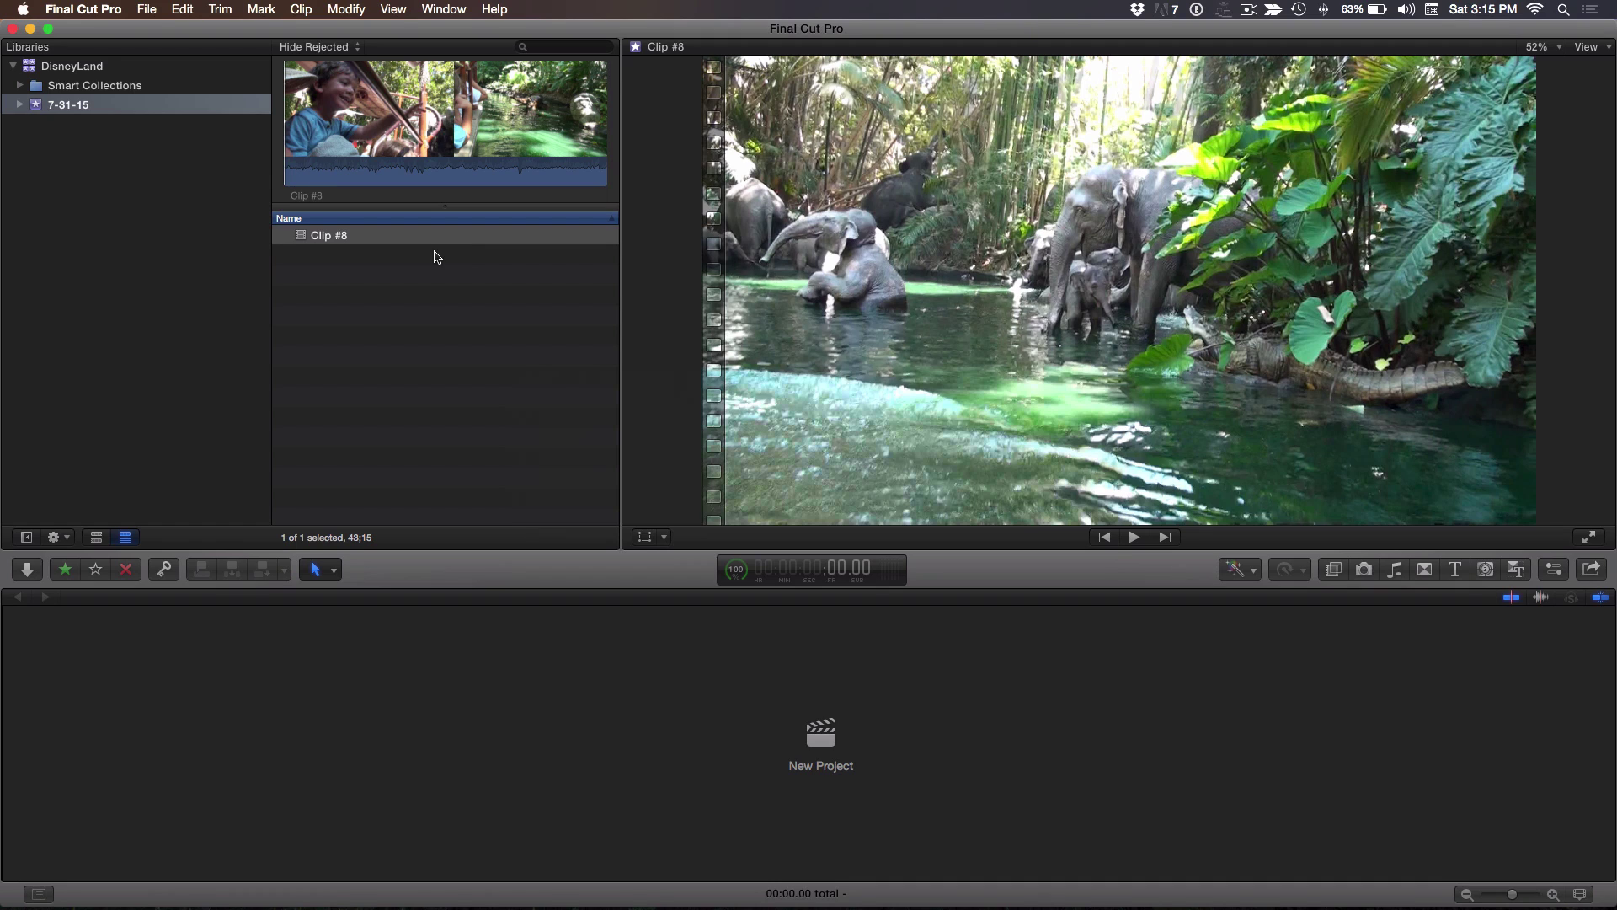
{"action": "key", "text": "super+i"}
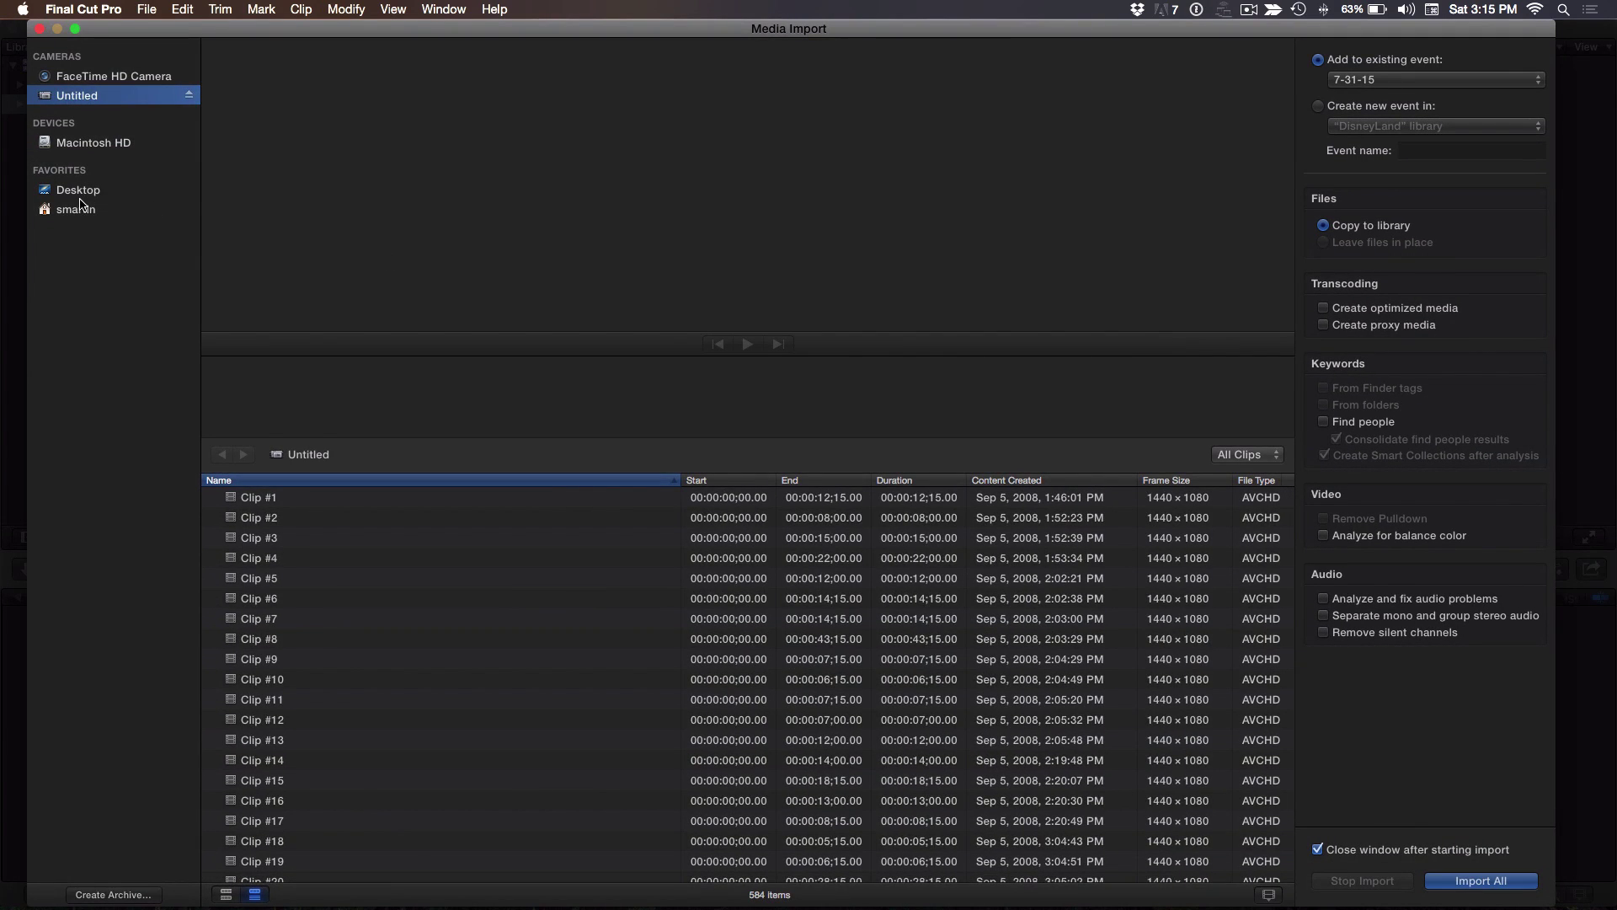
Step: Browse the Desktop's Sony HandyCam clips from Clip #1 onward and mark a range of Clip #9
{"action": "left_click", "coordinate": [81, 207]}
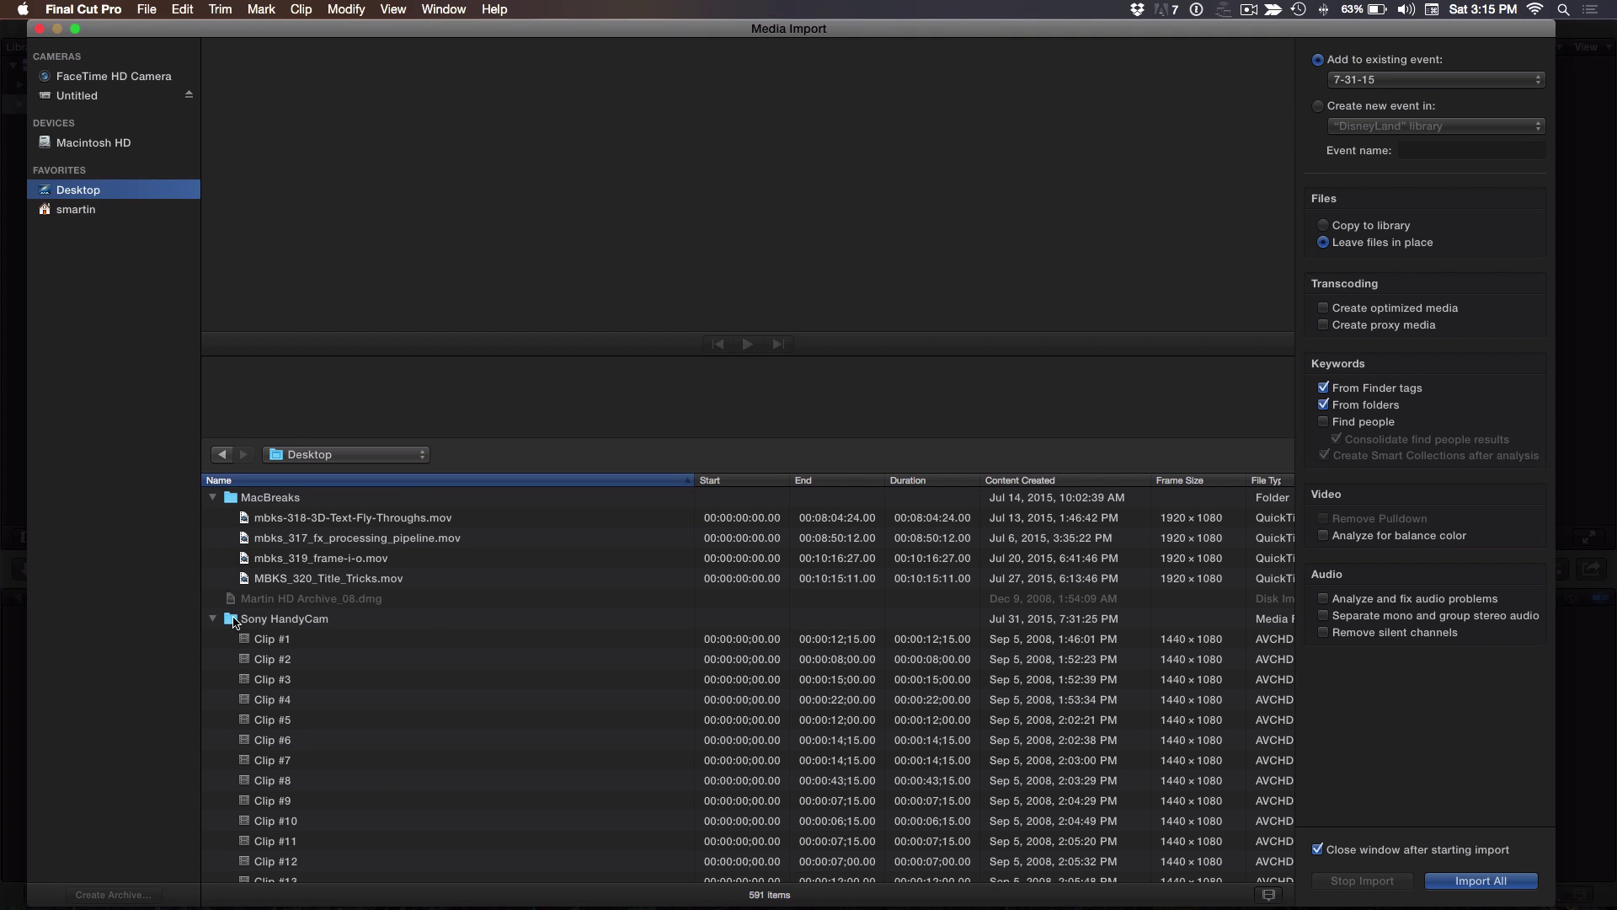
{"action": "left_click", "coordinate": [260, 640]}
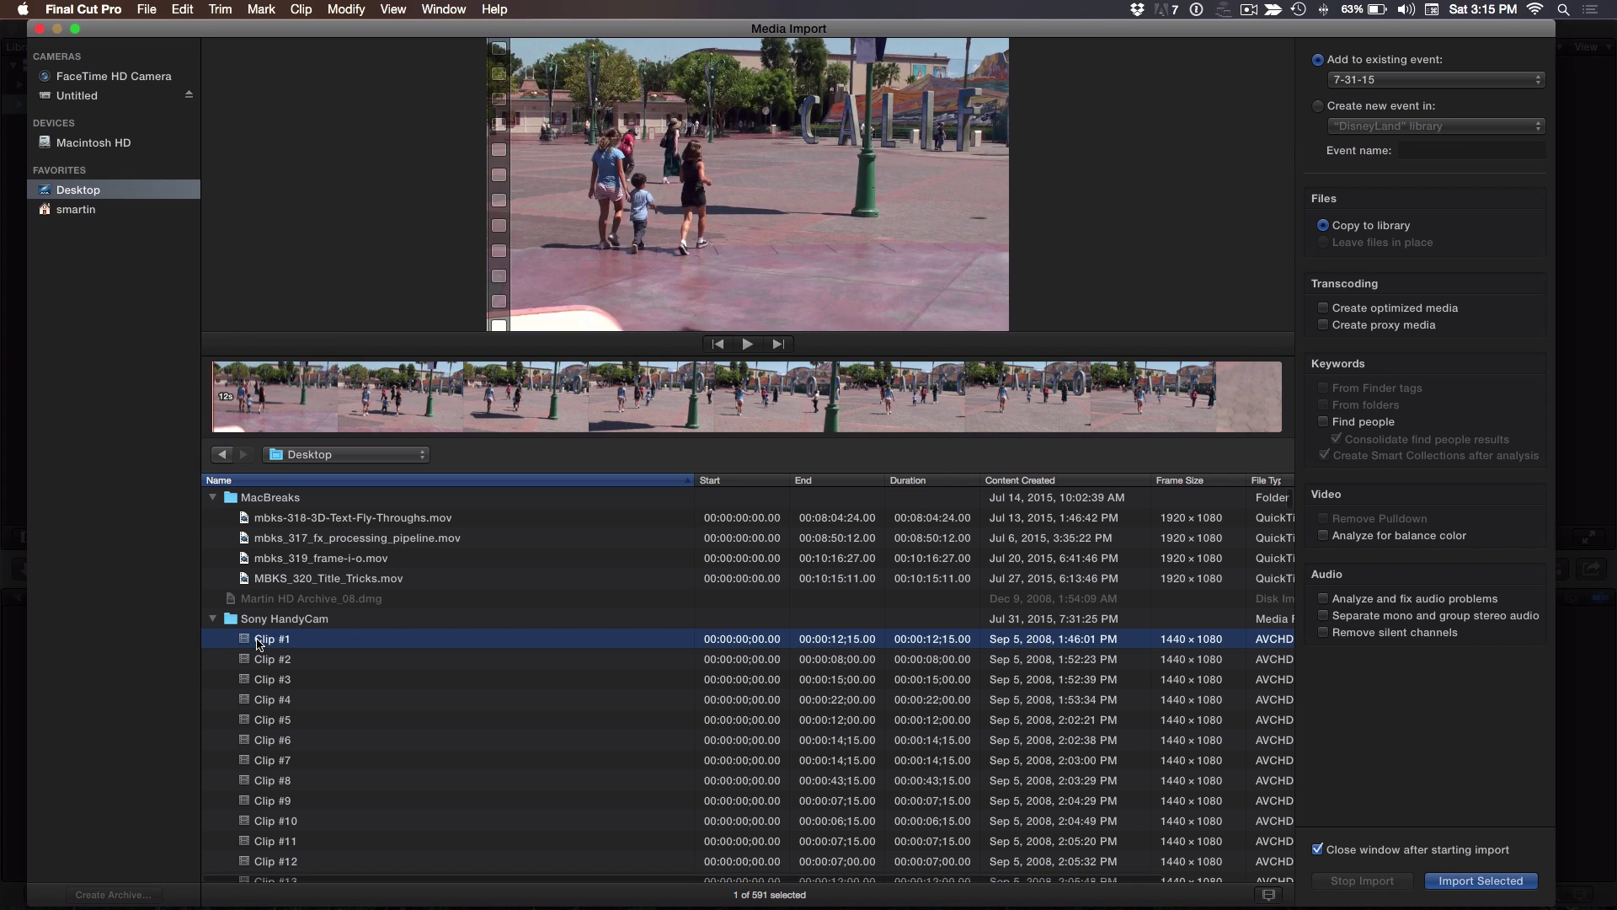
{"action": "key", "text": "Down"}
{"action": "key", "text": "Down"}
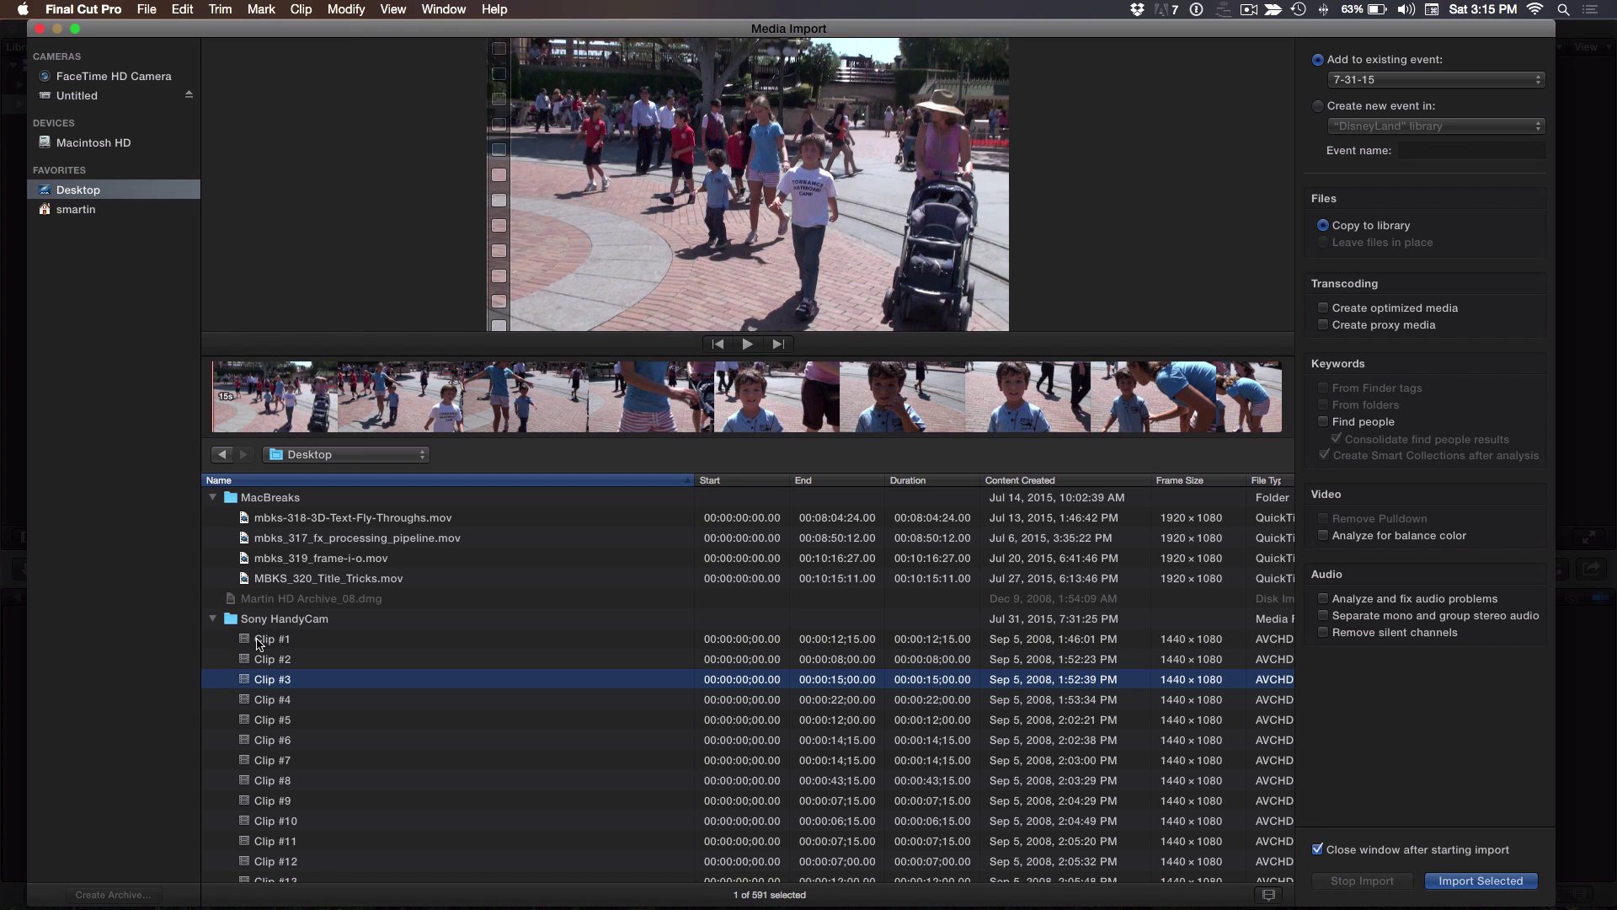
{"action": "key", "text": "Down"}
{"action": "key", "text": "Down"}
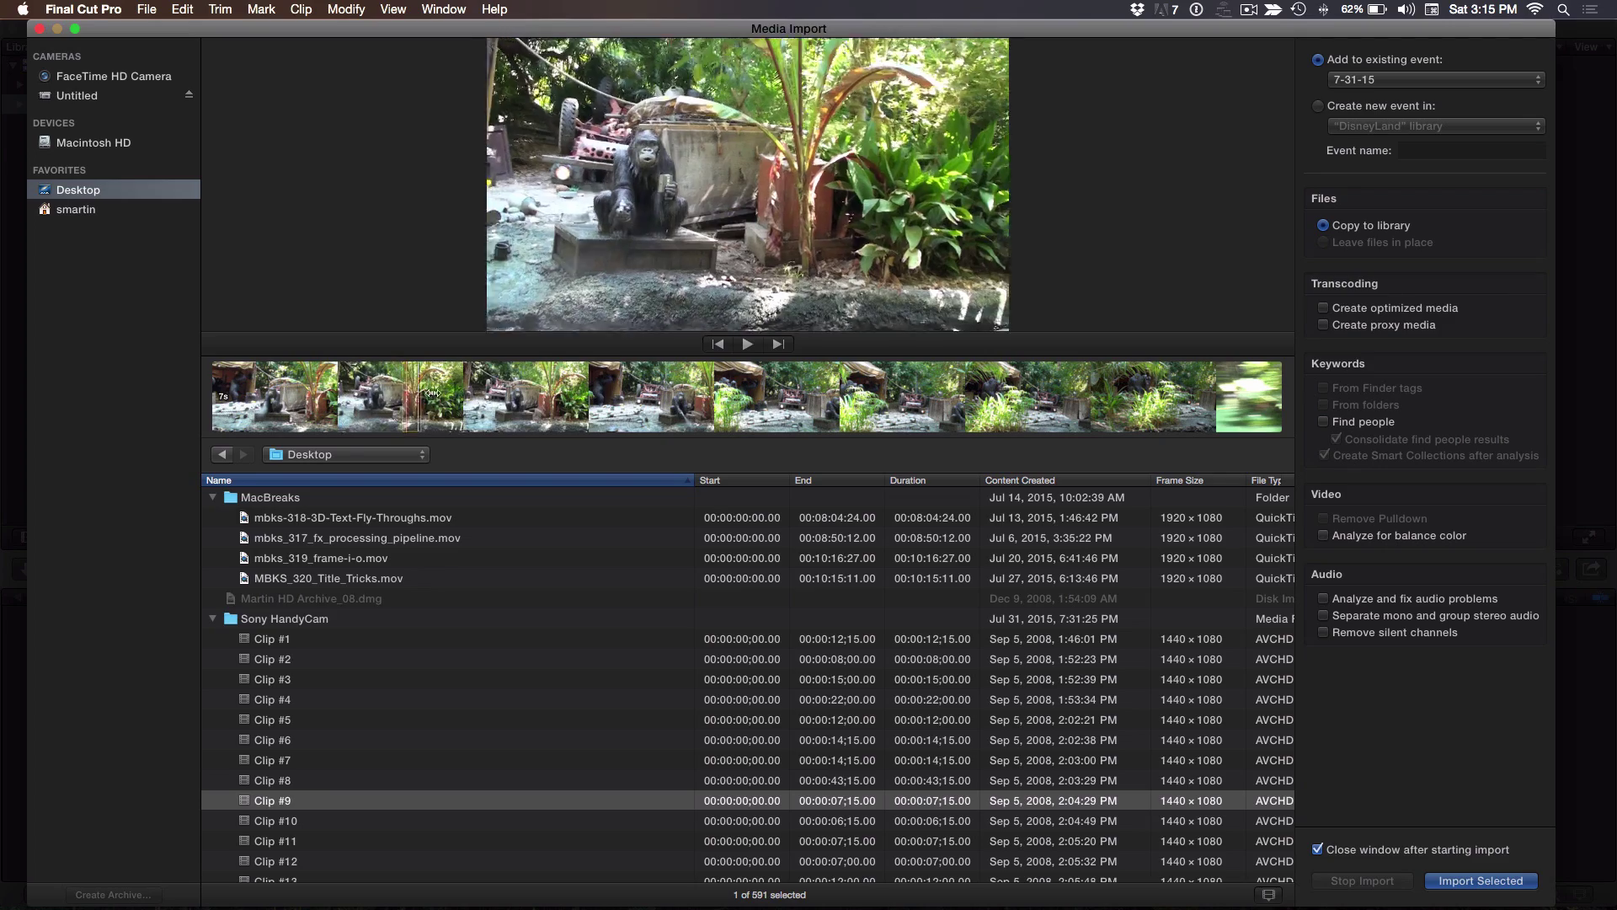
{"action": "left_click_drag", "start_coordinate": [632, 396], "coordinate": [739, 396]}
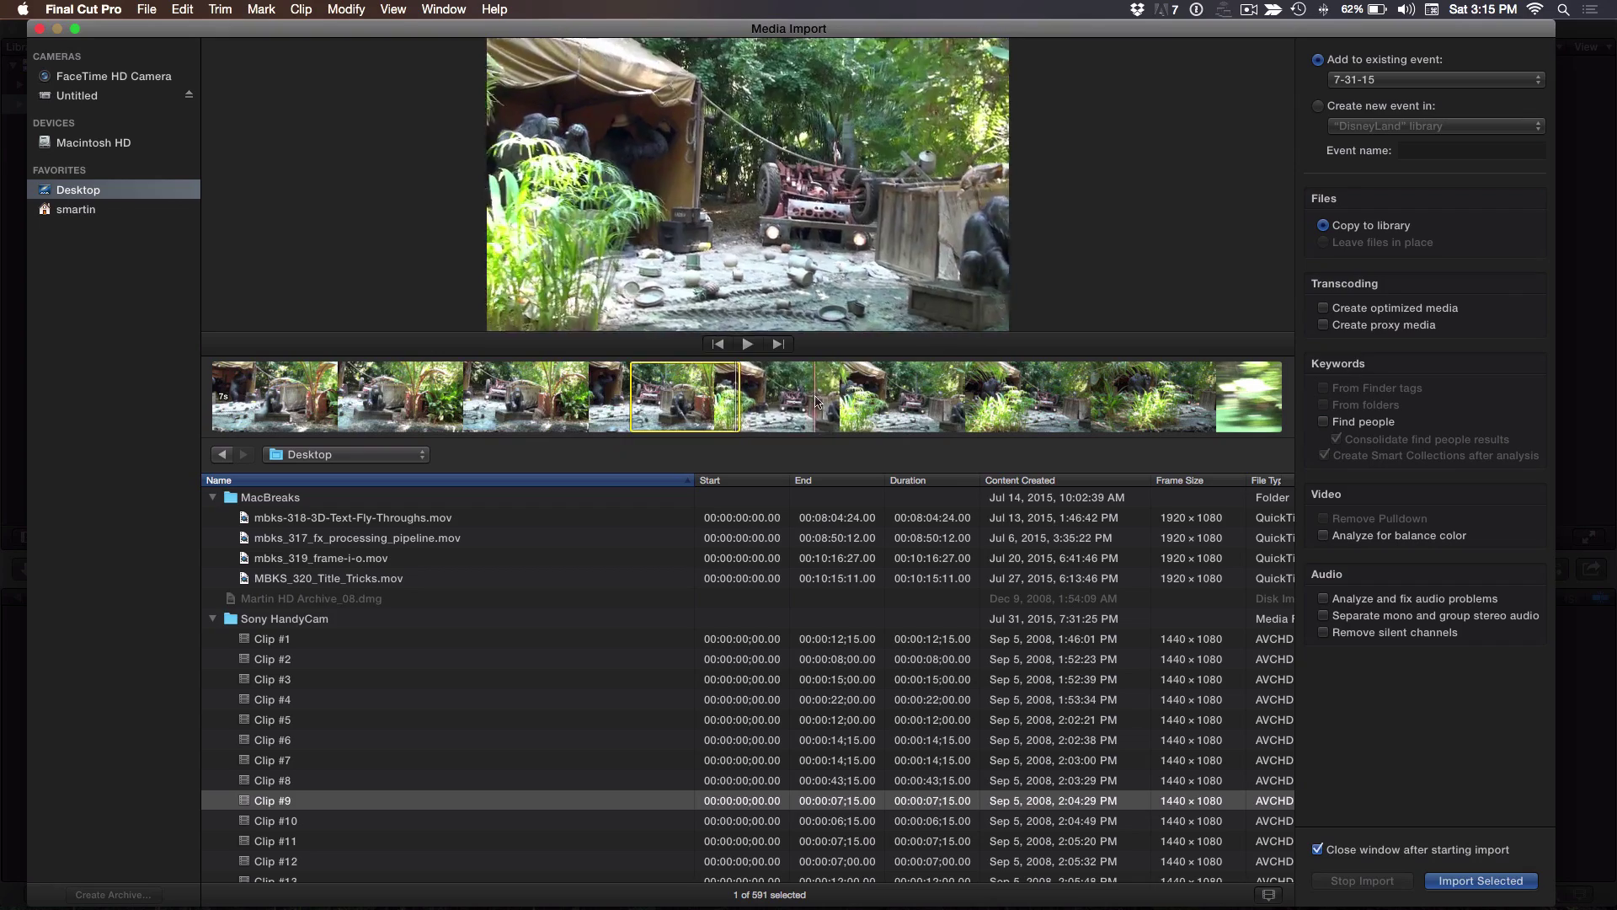
Step: Mark early, middle and late ranges of Clip #9 and import them
{"action": "left_click", "coordinate": [815, 401]}
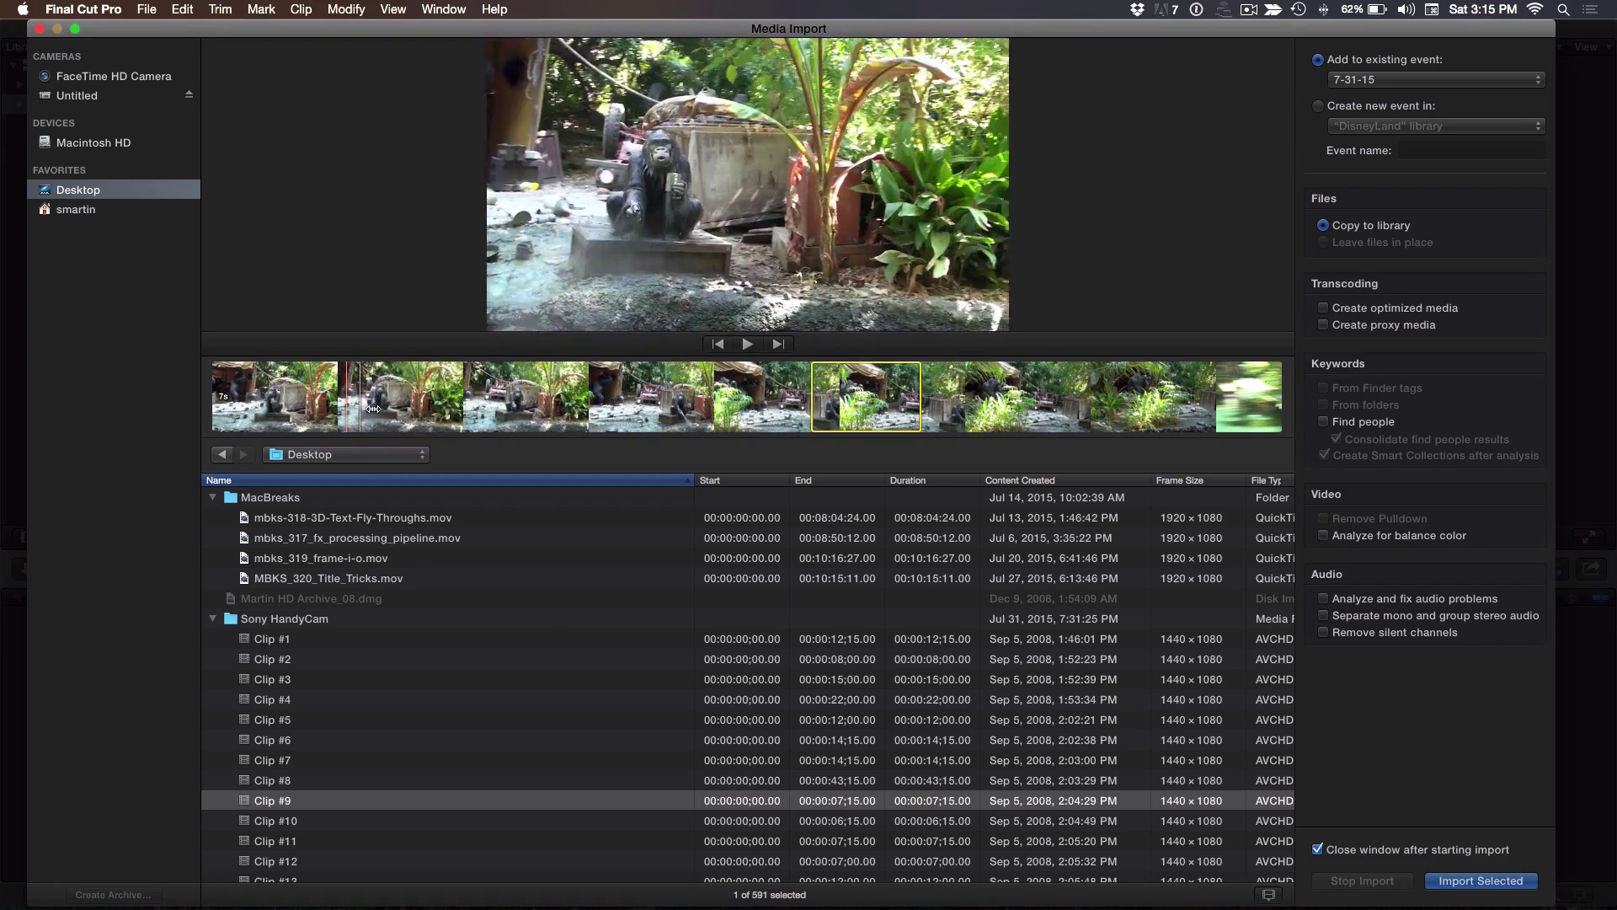
{"action": "left_click_drag", "start_coordinate": [346, 409], "coordinate": [509, 409]}
{"action": "left_click_drag", "start_coordinate": [1036, 400], "coordinate": [1161, 401]}
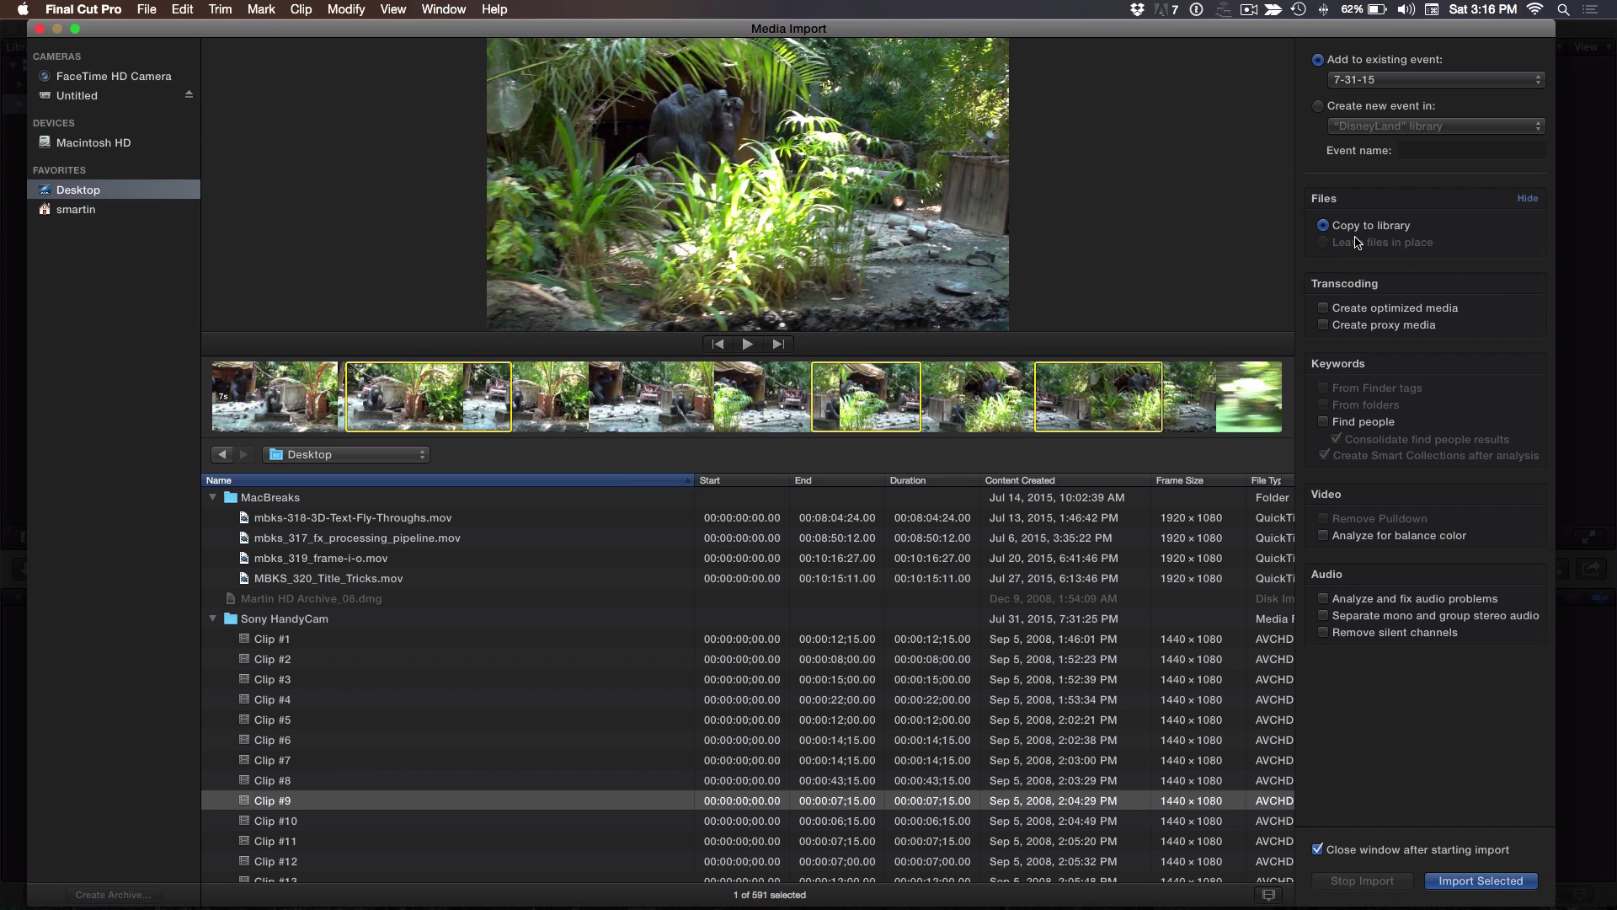
{"action": "left_click", "coordinate": [1456, 881]}
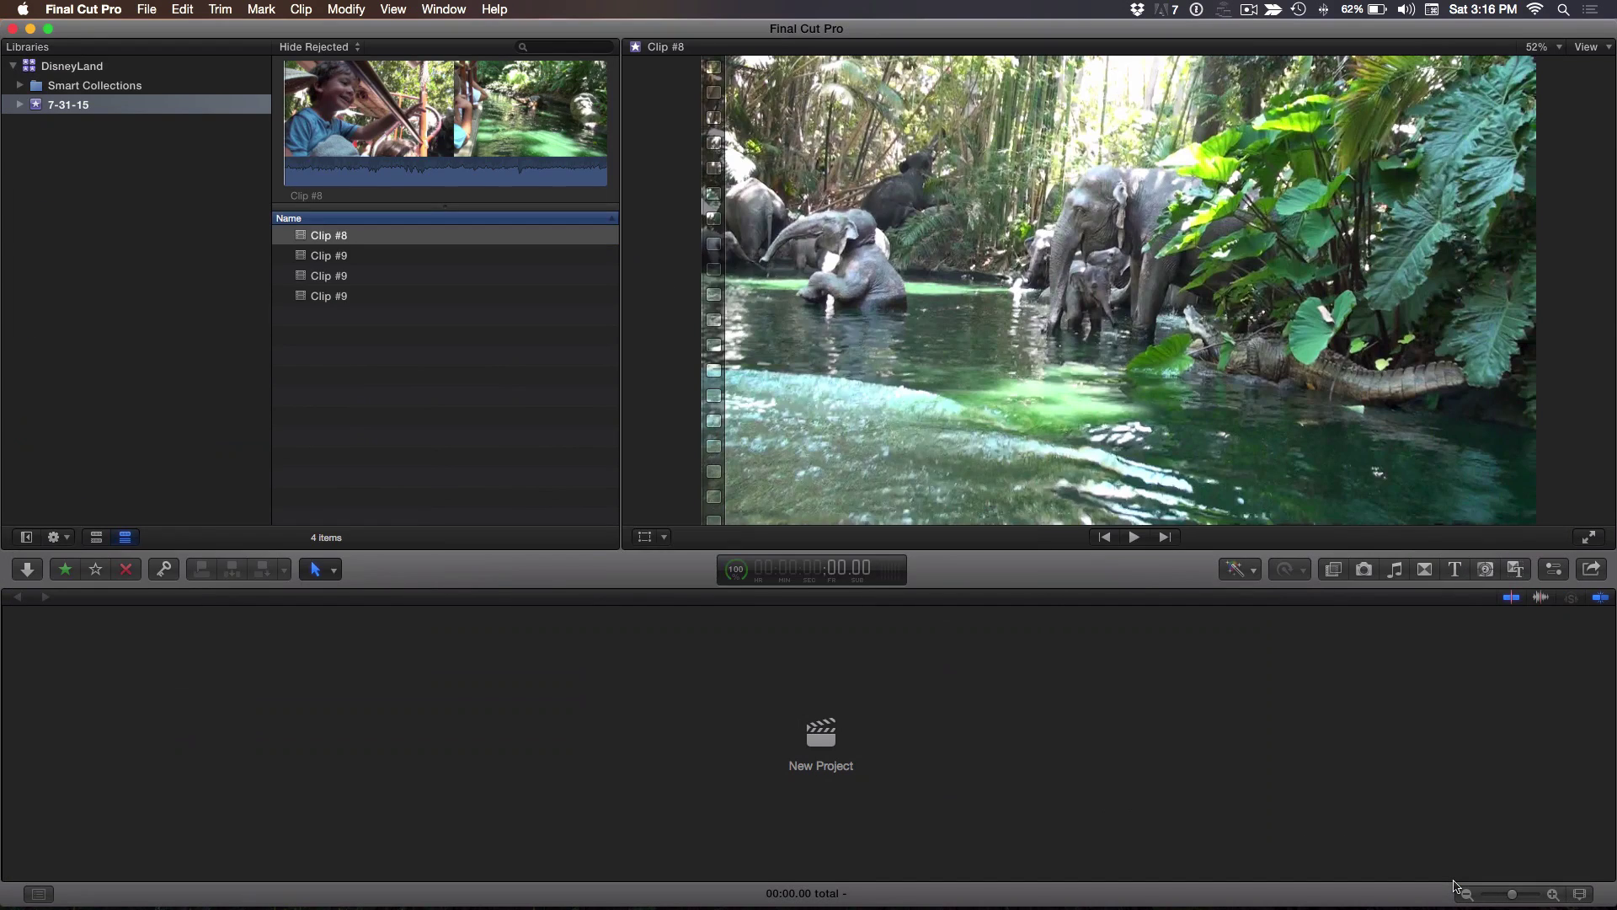
Step: Select the second imported Clip #9 piece and skim its footage in the viewer
{"action": "left_click", "coordinate": [317, 277]}
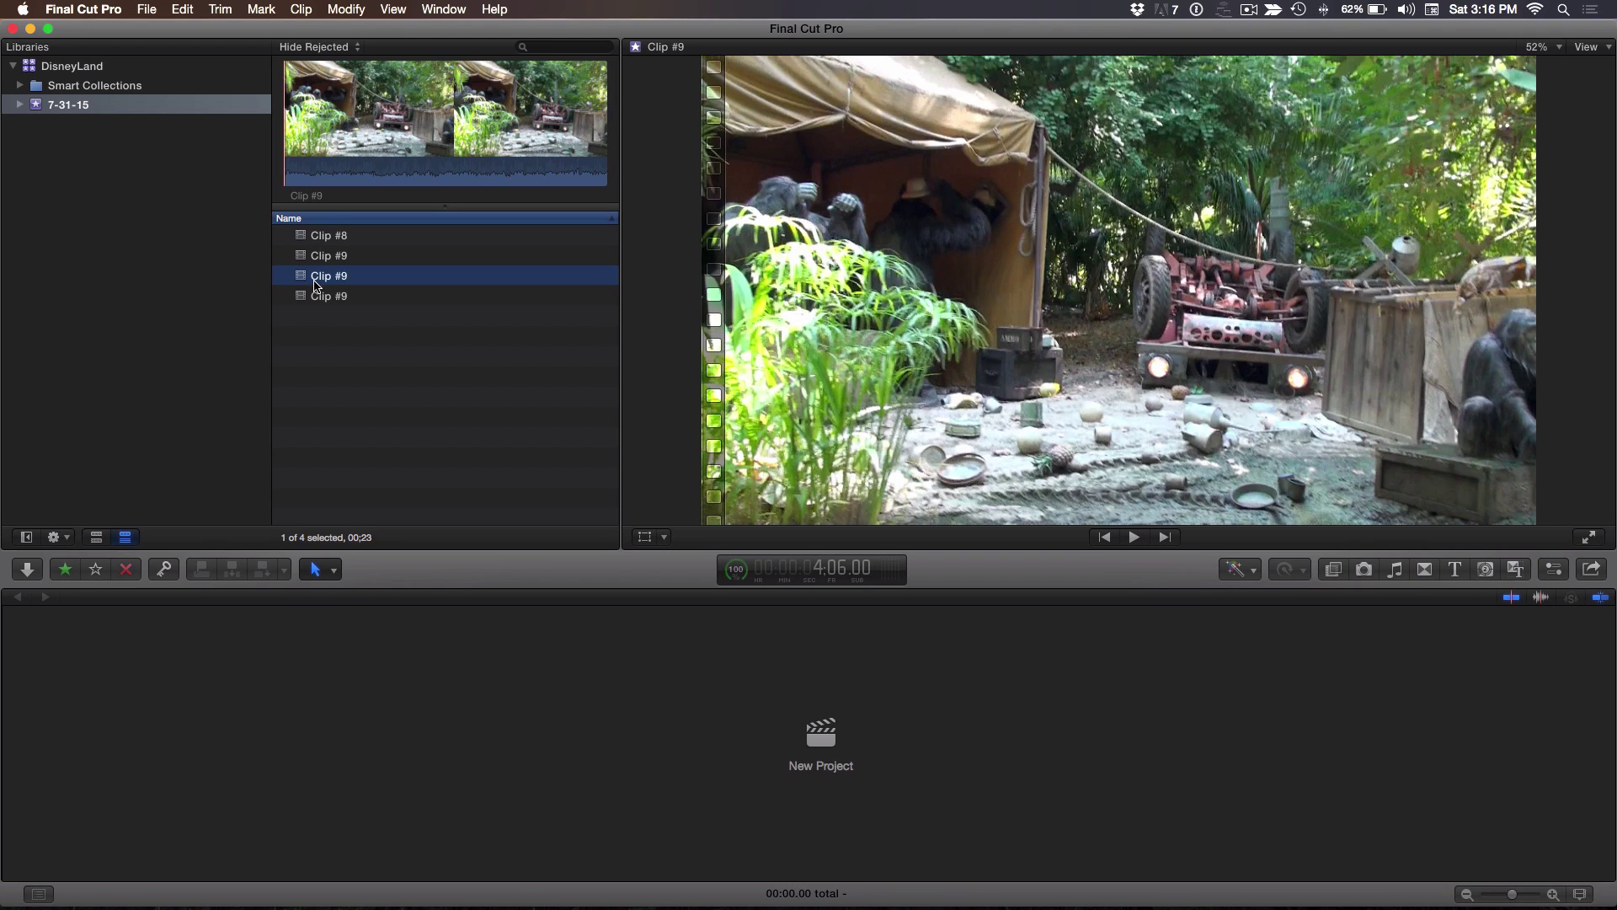
{"action": "left_click", "coordinate": [429, 159]}
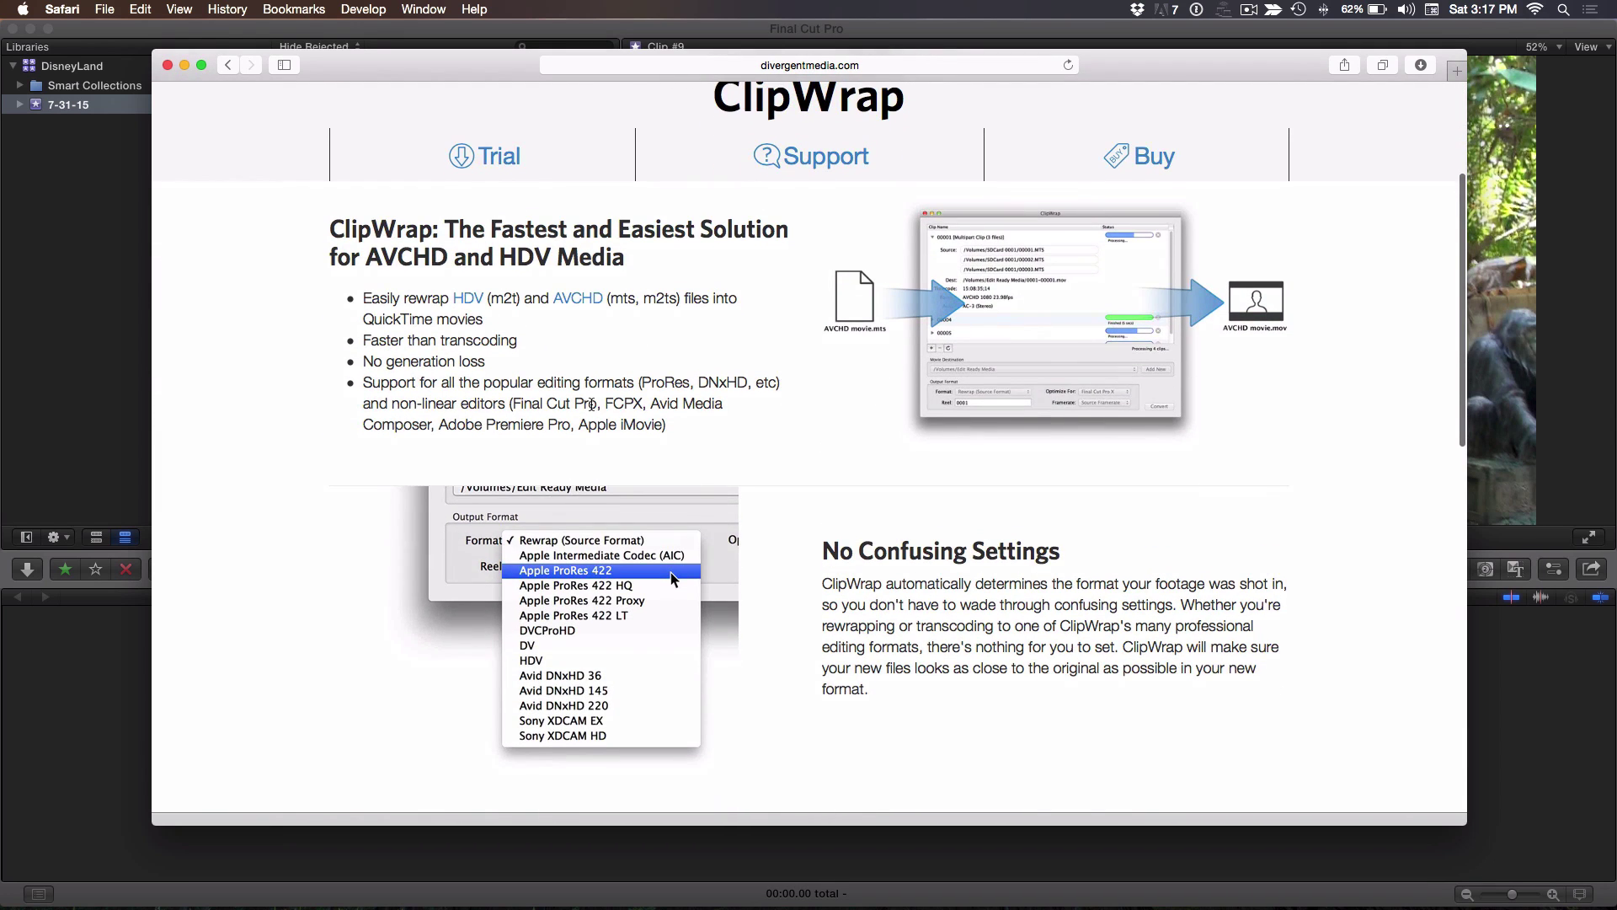
{"action": "scroll", "coordinate": [591, 405], "scroll_direction": "up", "scroll_amount": 1}
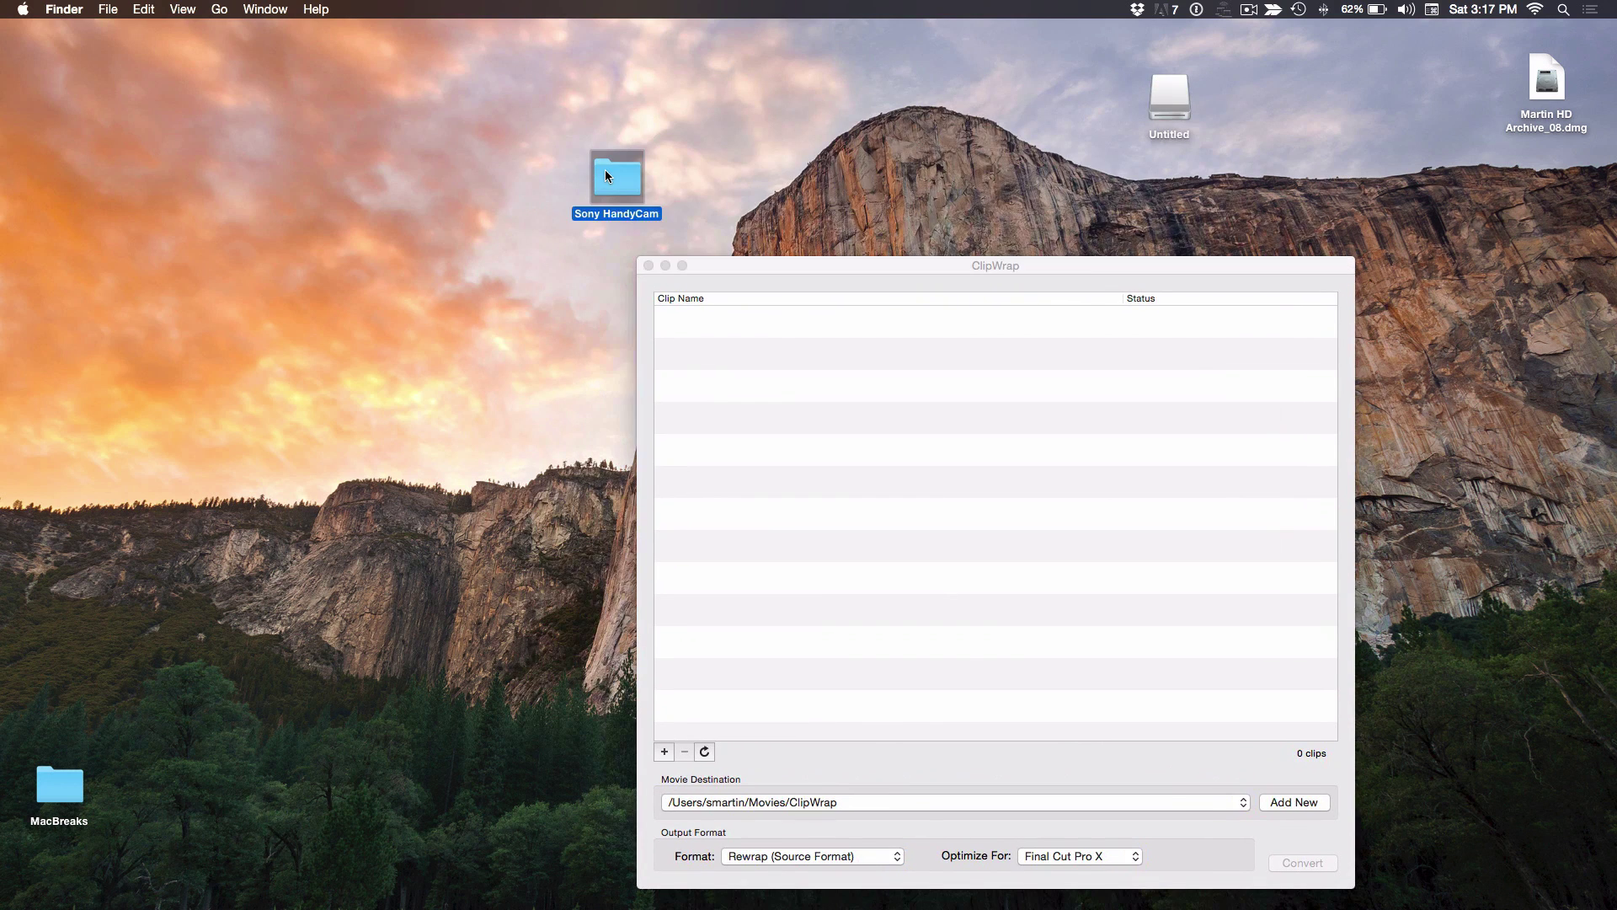
Step: Drag the Sony HandyCam's AVCHD folder into ClipWrap's clip list
{"action": "left_click_drag", "start_coordinate": [881, 158], "coordinate": [722, 62]}
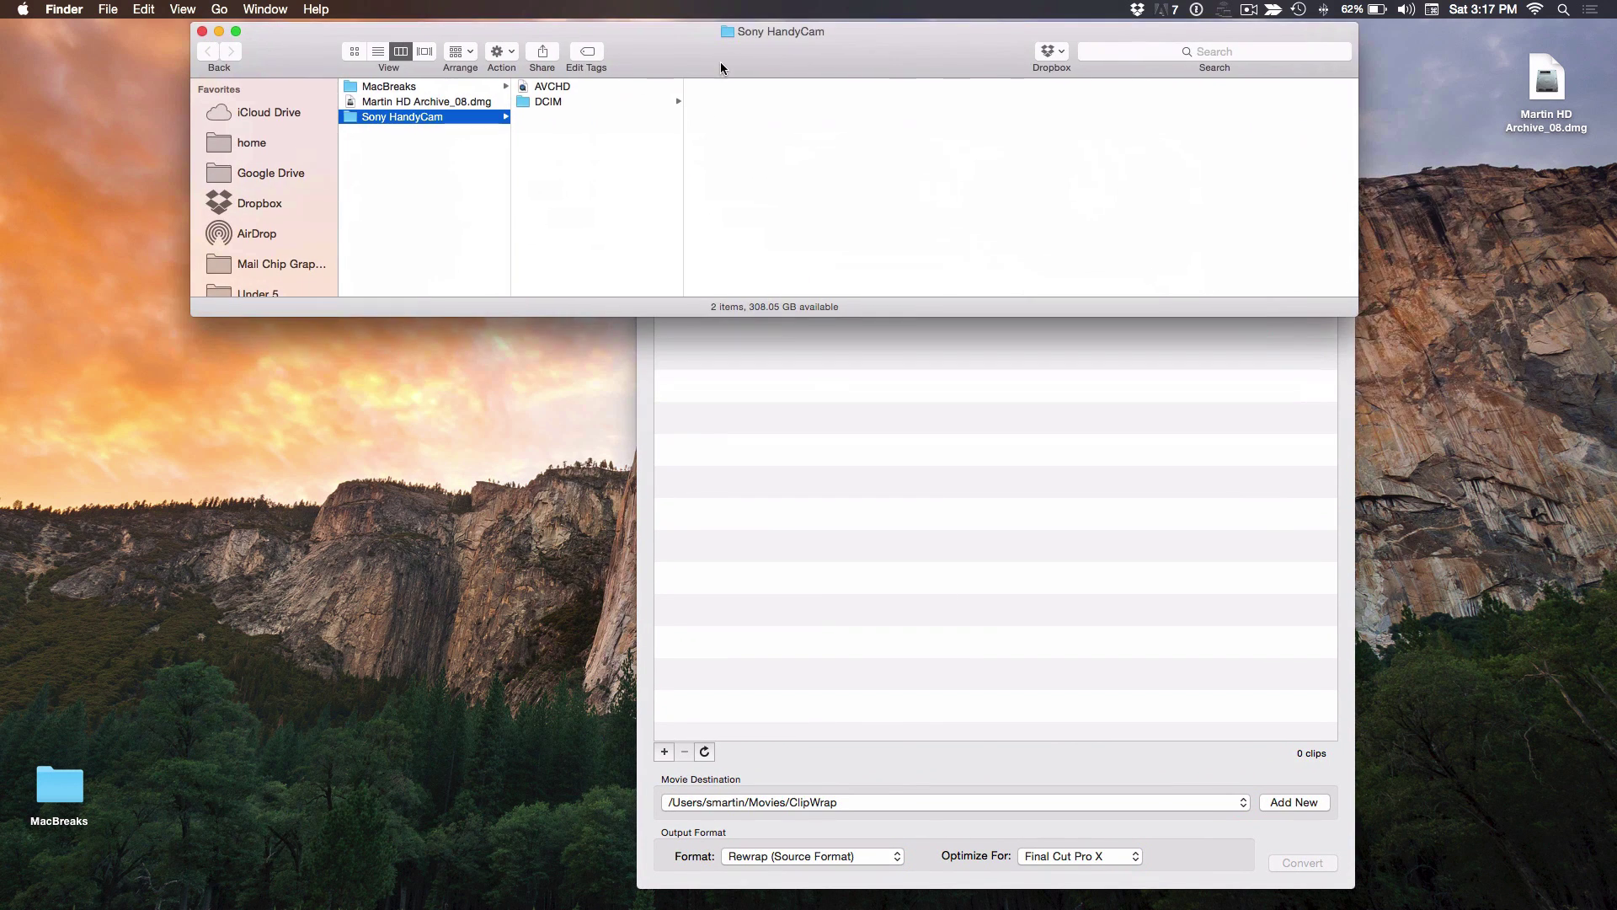
{"action": "left_click_drag", "start_coordinate": [524, 89], "coordinate": [687, 248]}
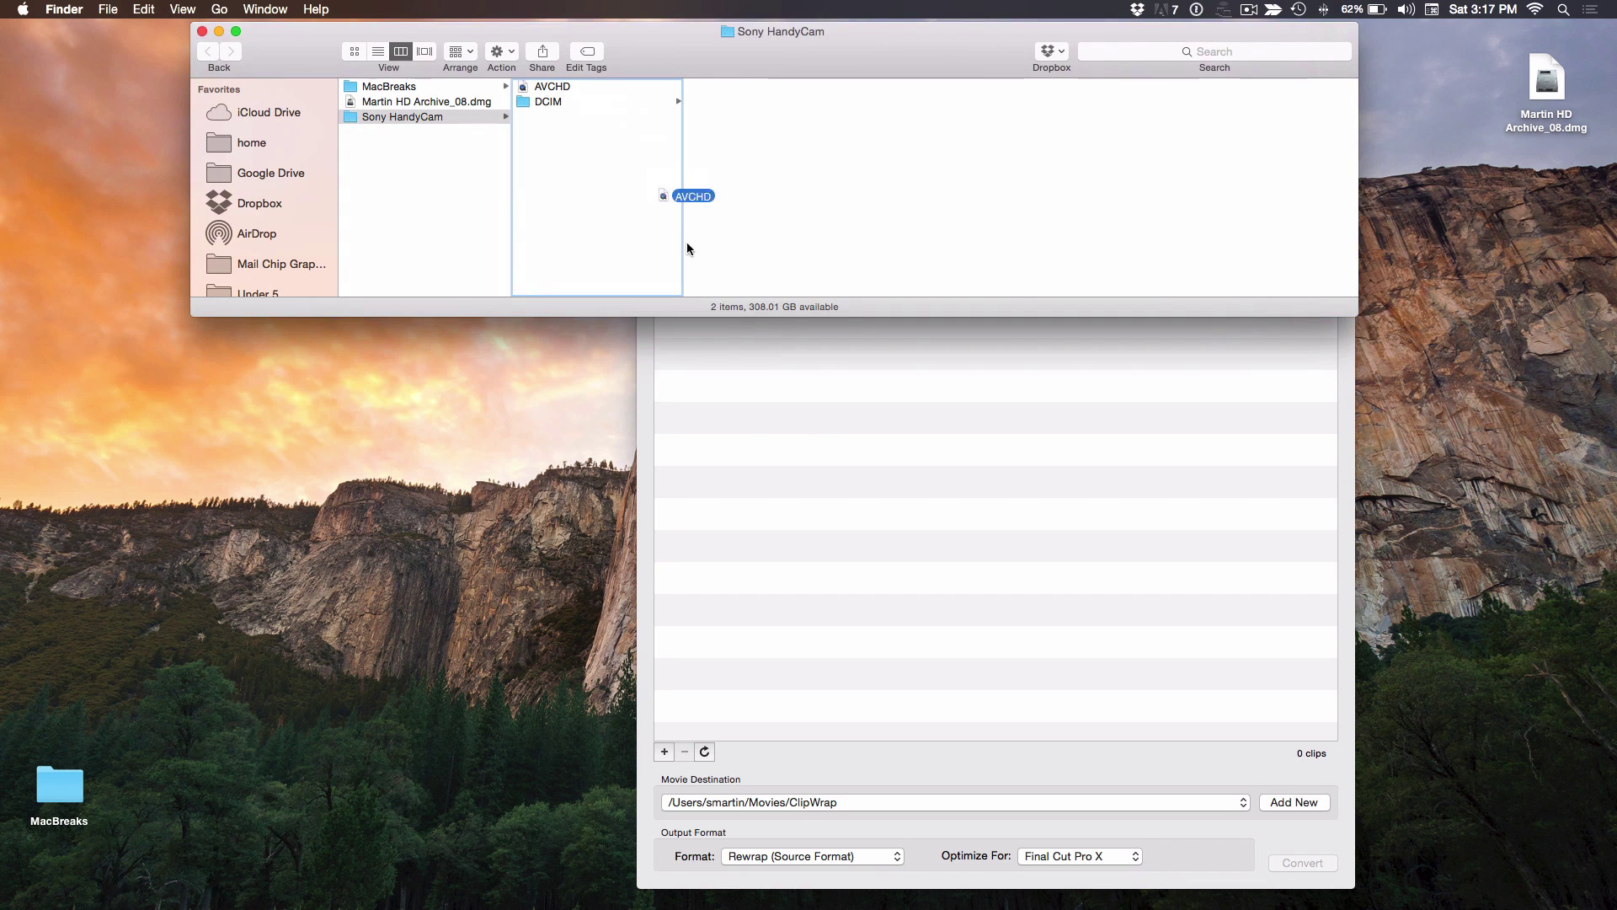
{"action": "left_click_drag", "start_coordinate": [845, 493], "coordinate": [907, 513]}
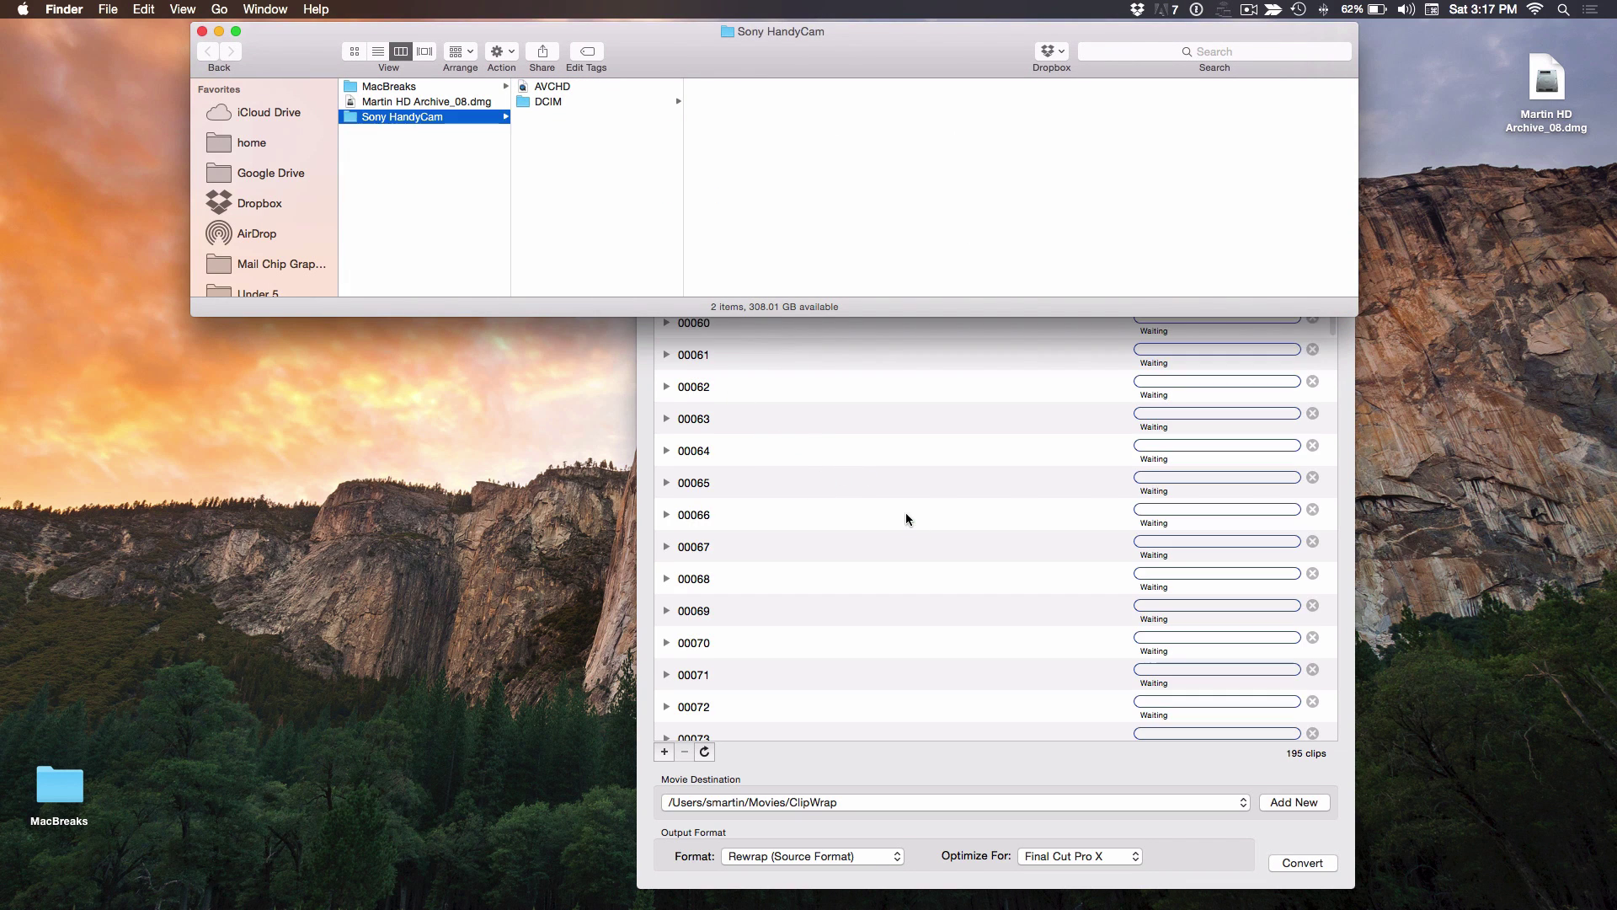
{"action": "left_click", "coordinate": [906, 512]}
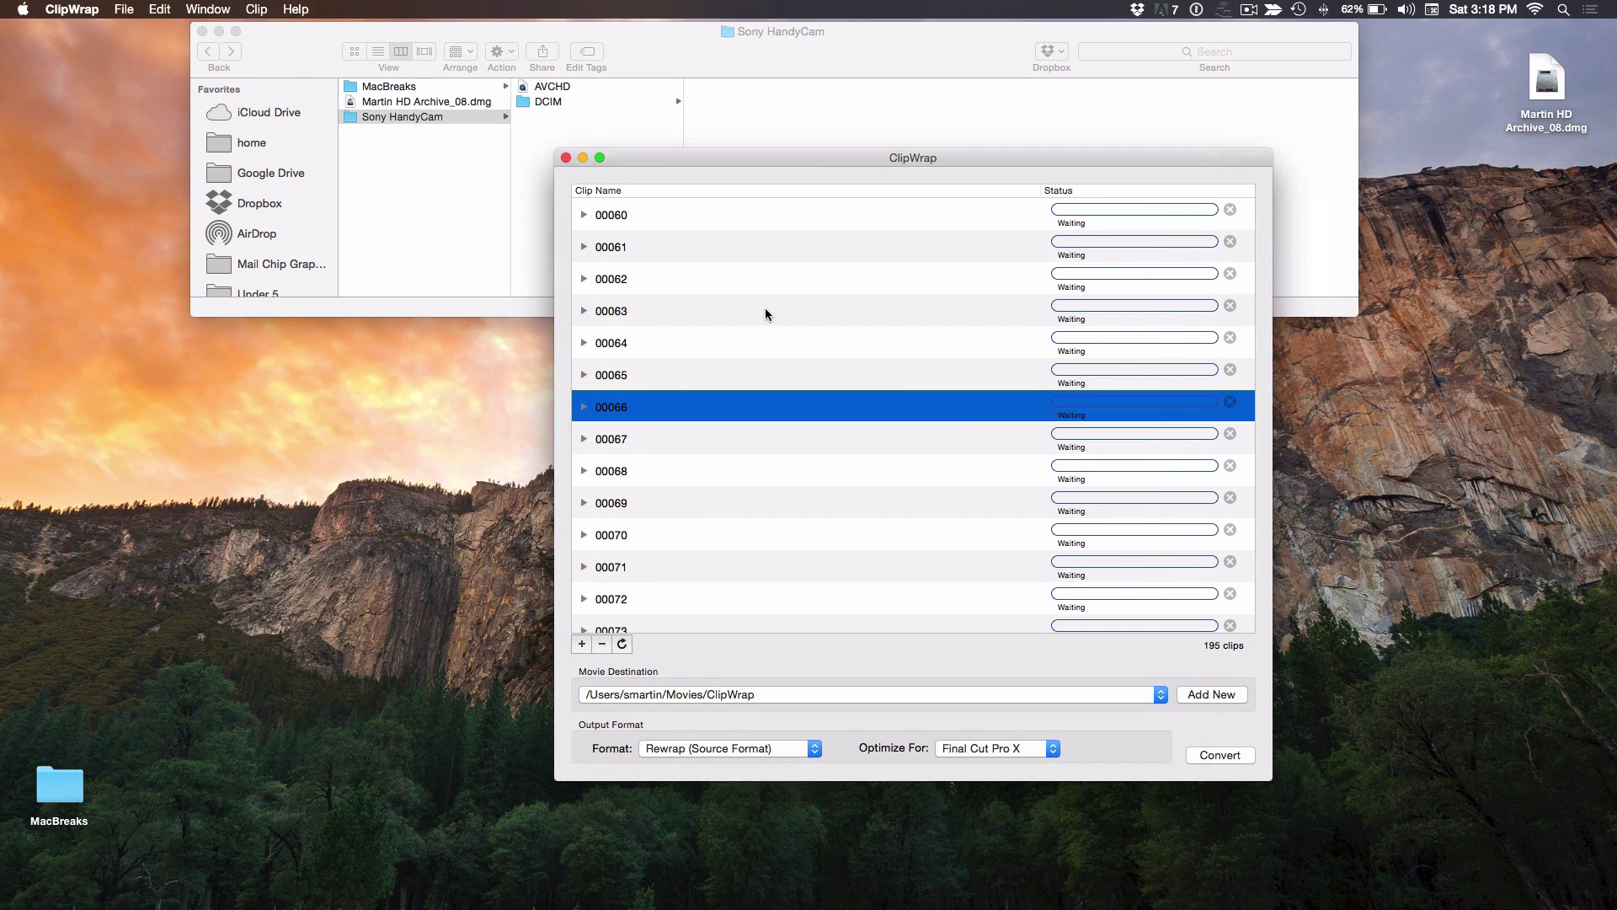
{"action": "scroll", "coordinate": [726, 251], "scroll_direction": "down", "scroll_amount": 1}
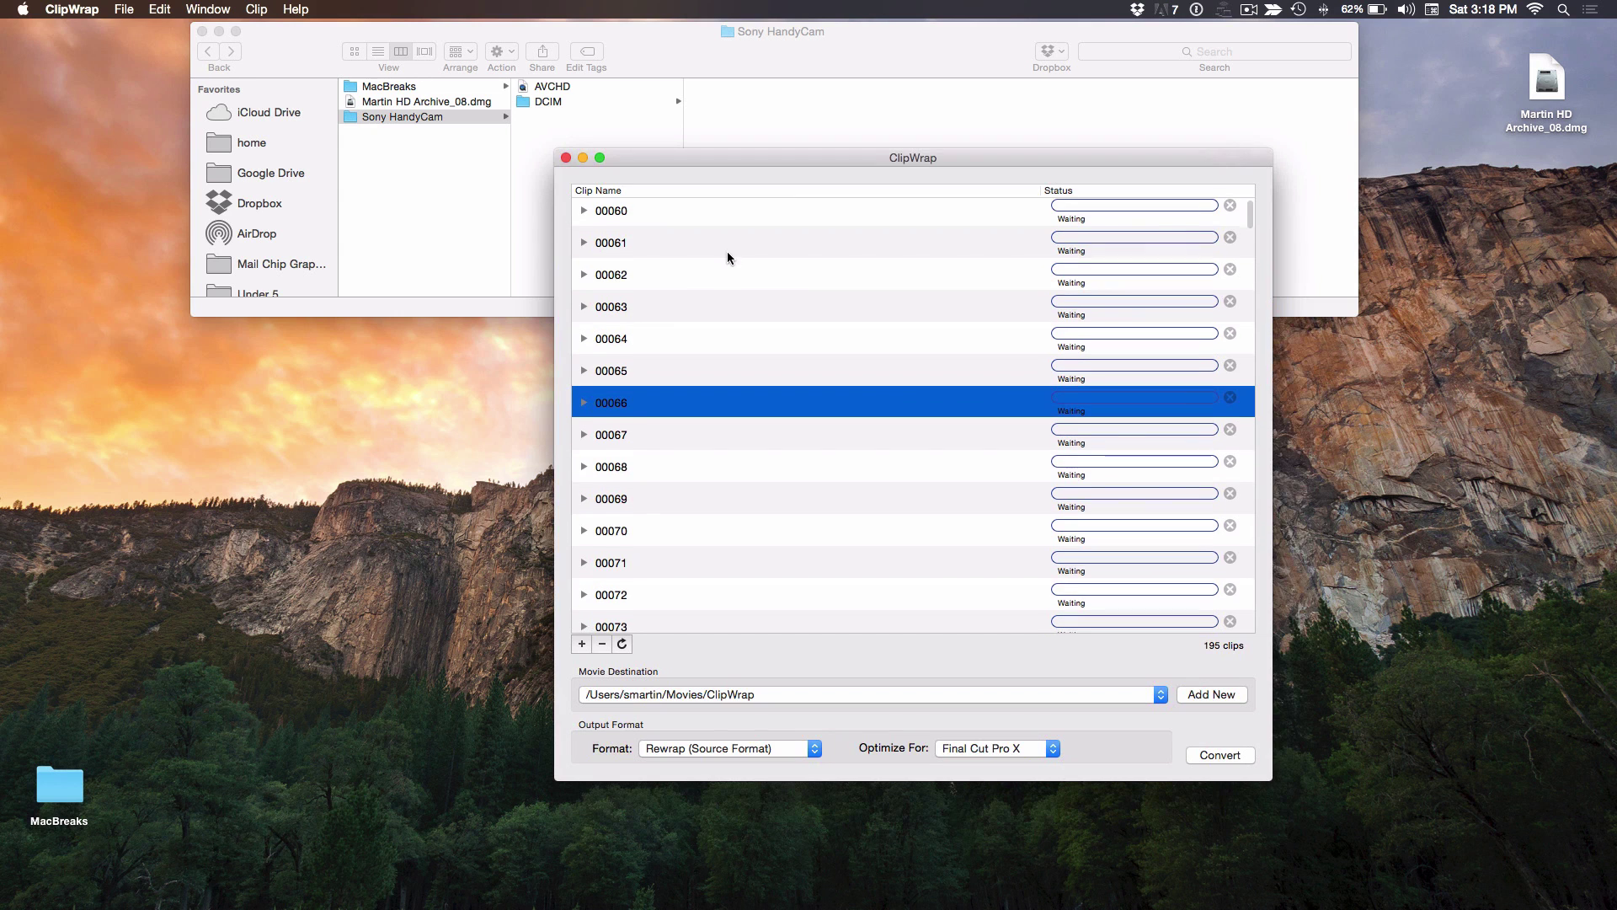
{"action": "left_click", "coordinate": [766, 745]}
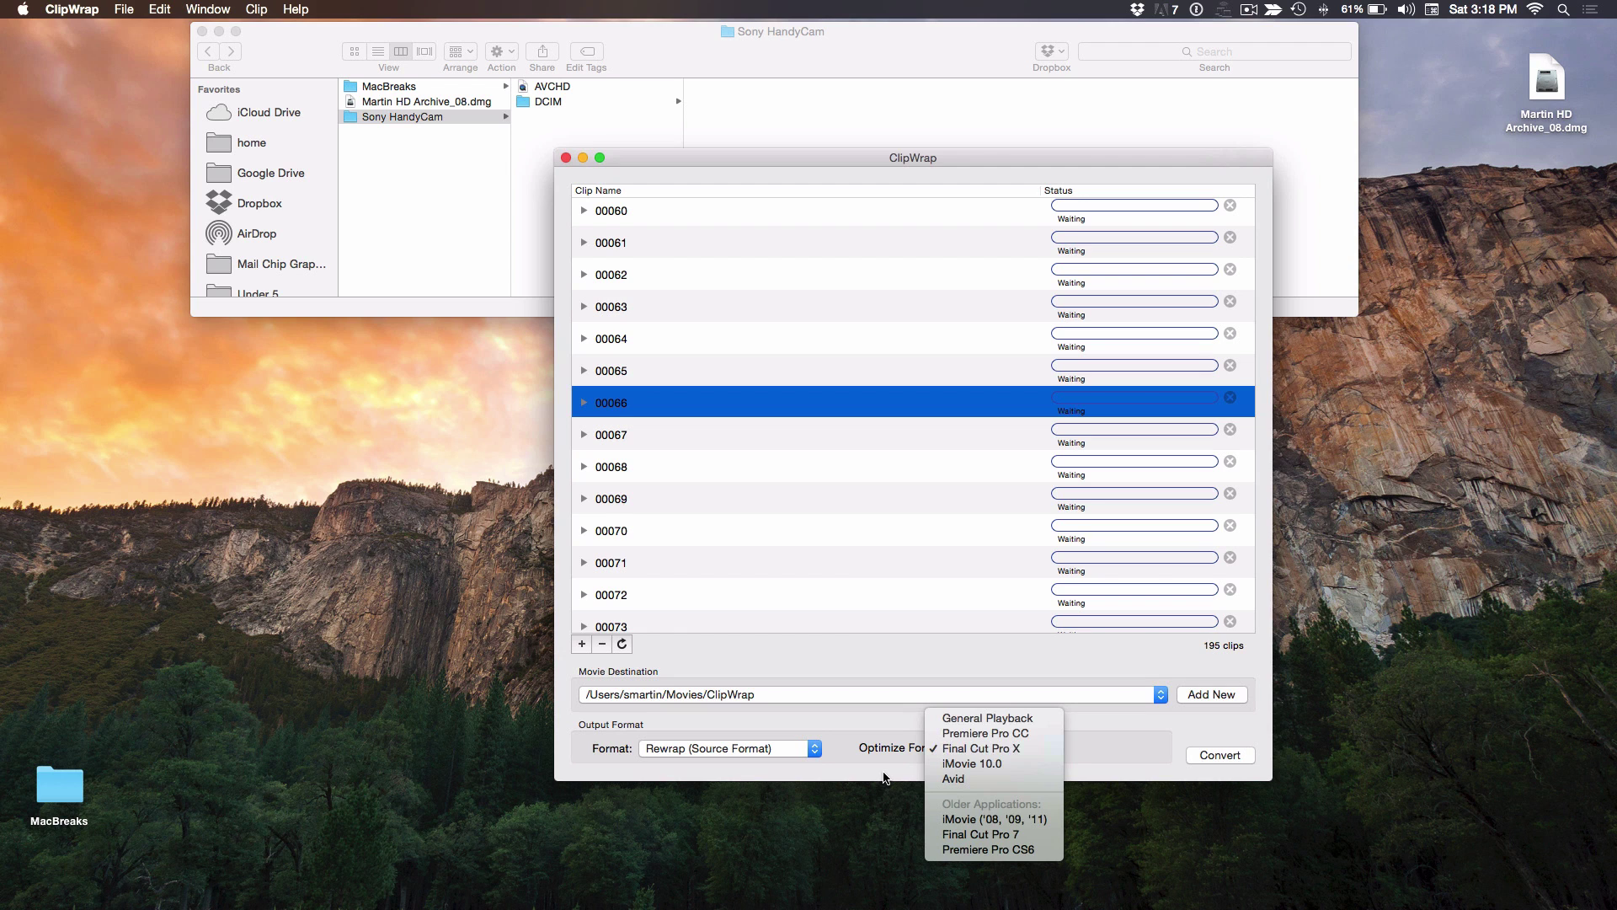
{"action": "left_click", "coordinate": [967, 746]}
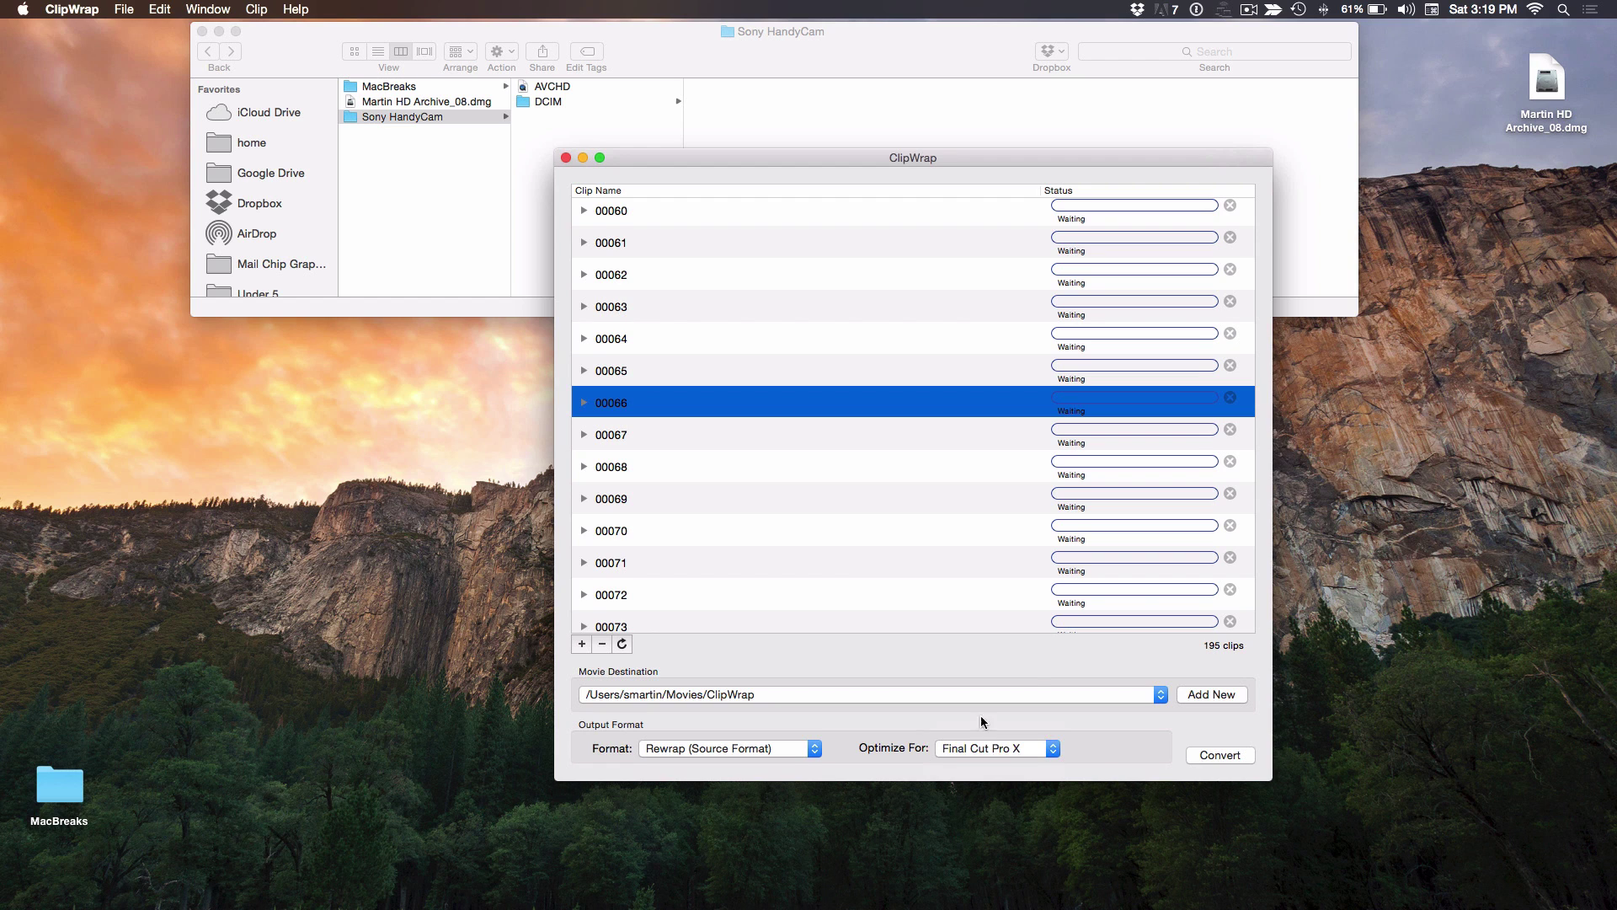
Step: Convert all 195 clips and scroll the list as processing finishes
{"action": "left_click", "coordinate": [1223, 752]}
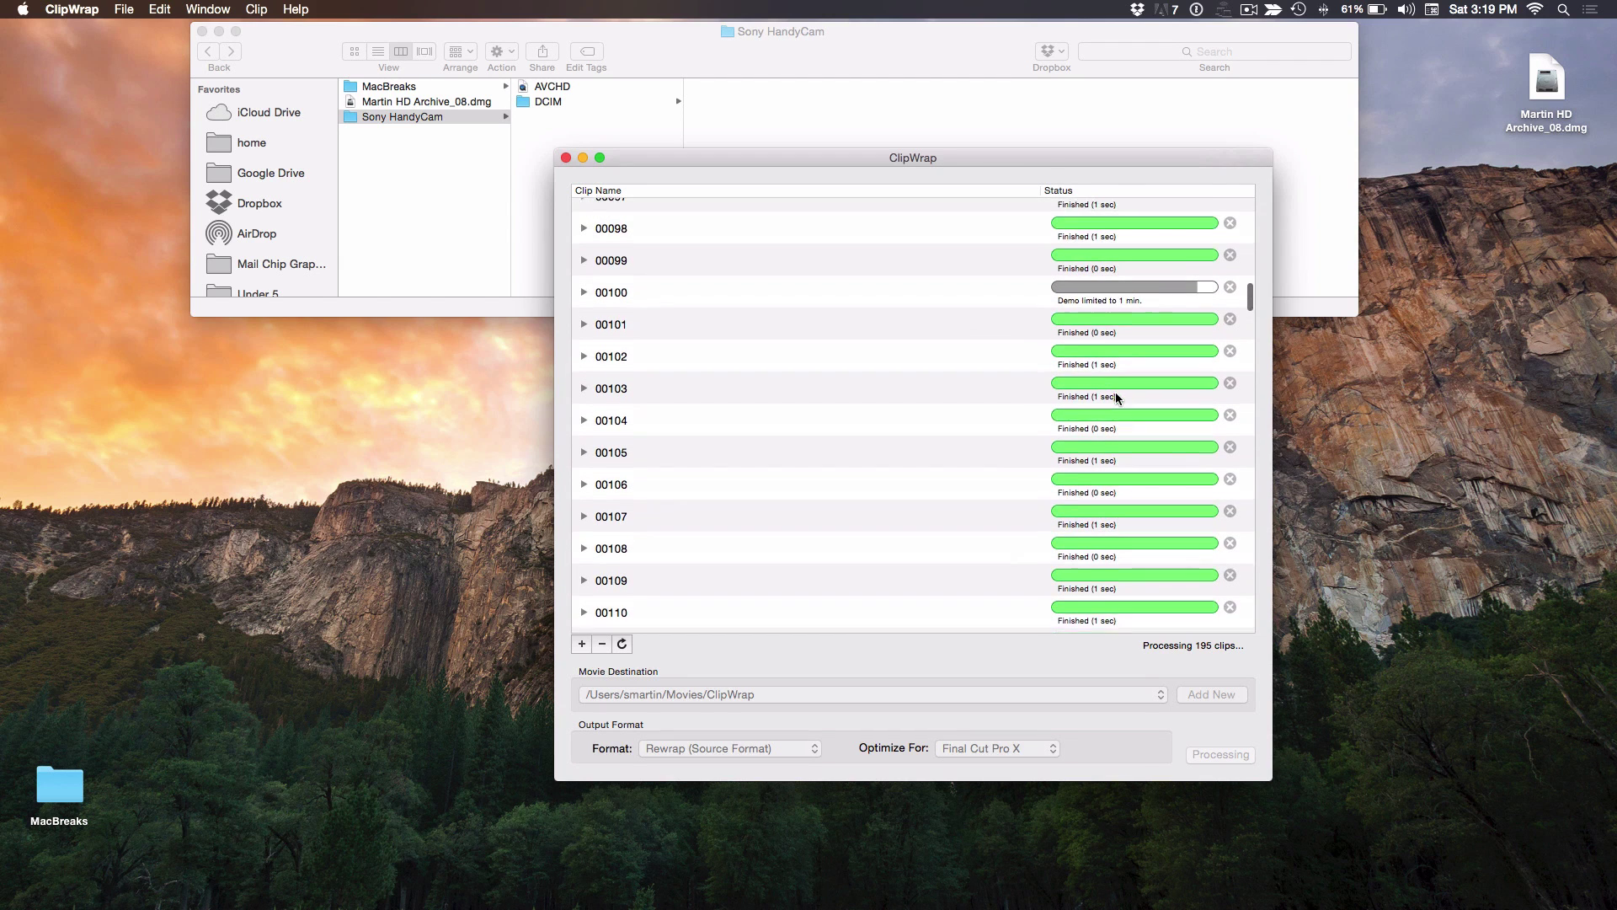
{"action": "scroll", "coordinate": [1117, 398], "scroll_direction": "down", "scroll_amount": 1}
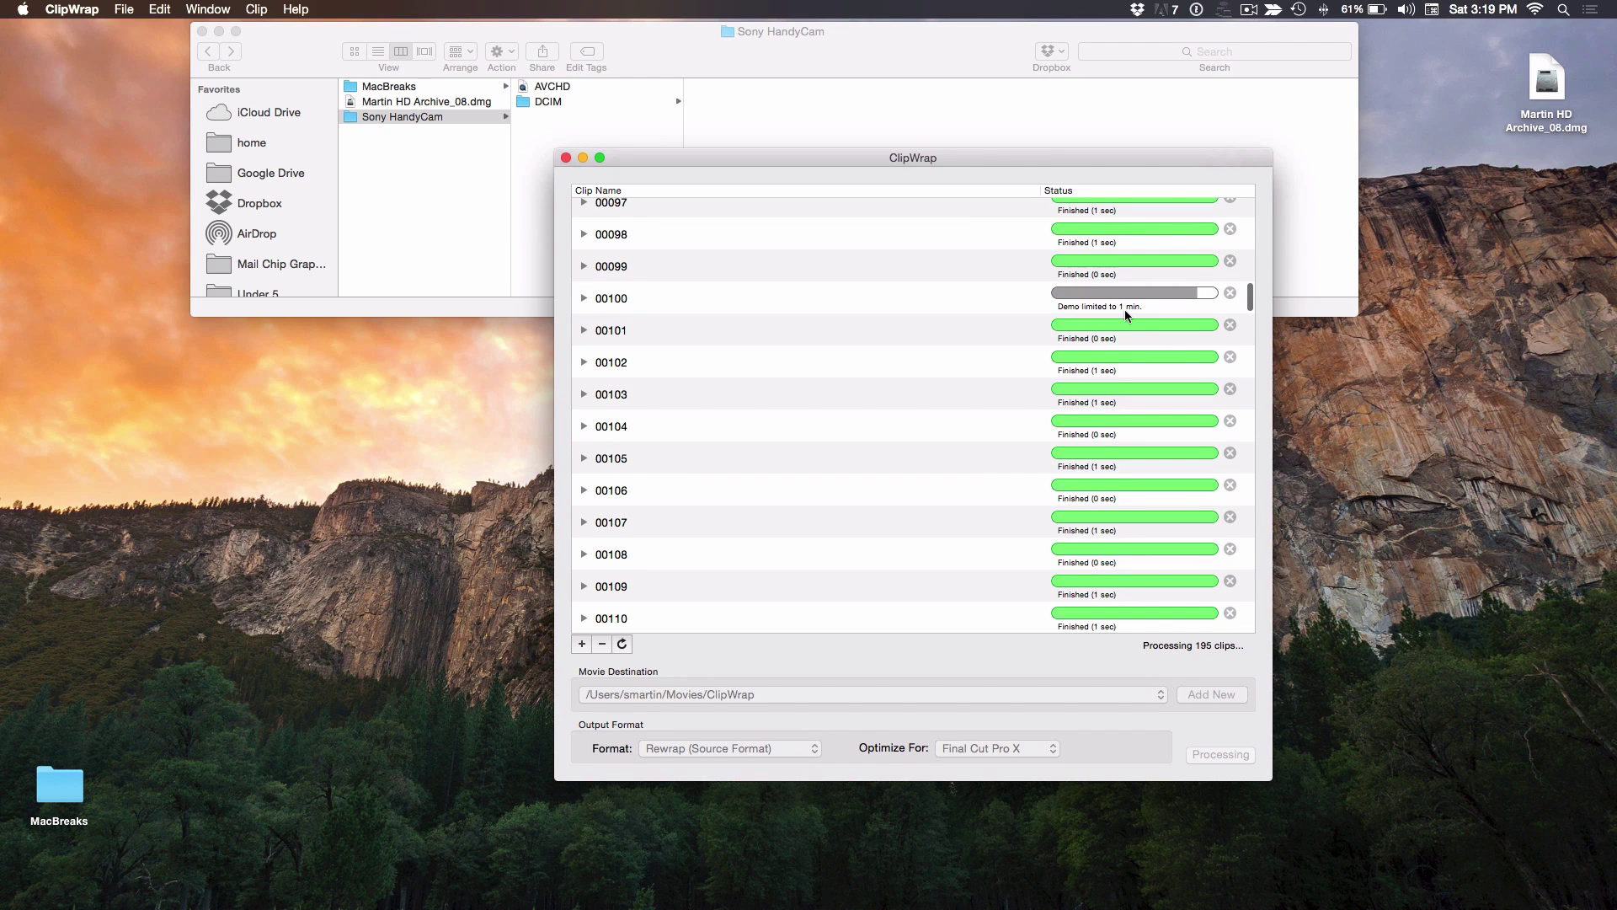
{"action": "scroll", "coordinate": [1124, 310], "scroll_direction": "down", "scroll_amount": 20}
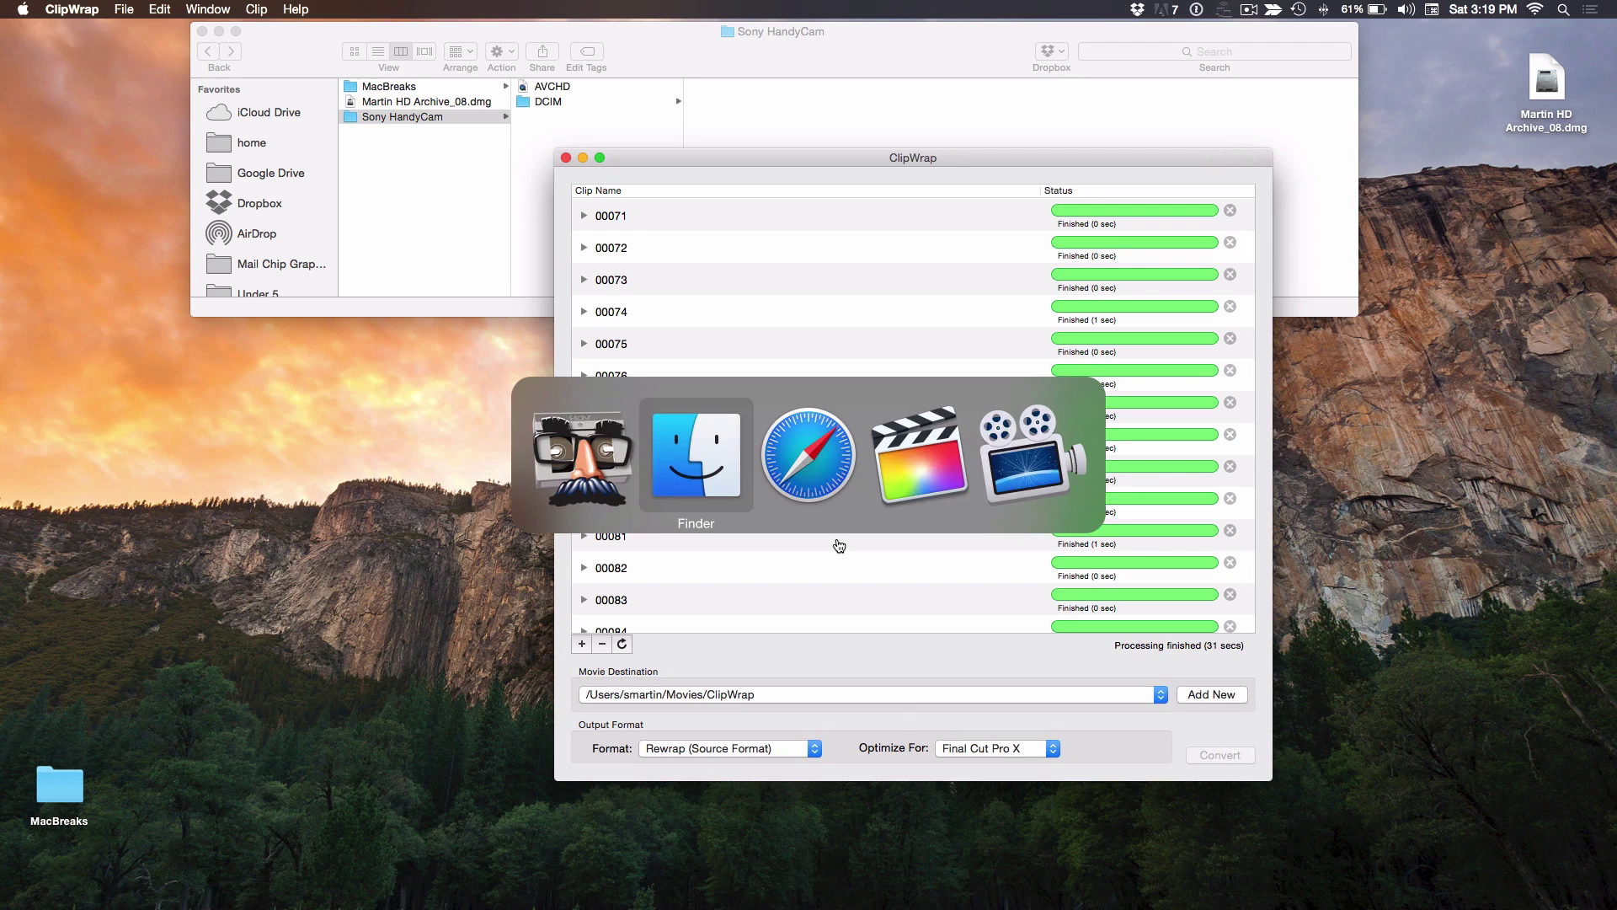
{"action": "key", "text": "super+Tab"}
{"action": "key", "text": "super+Tab"}
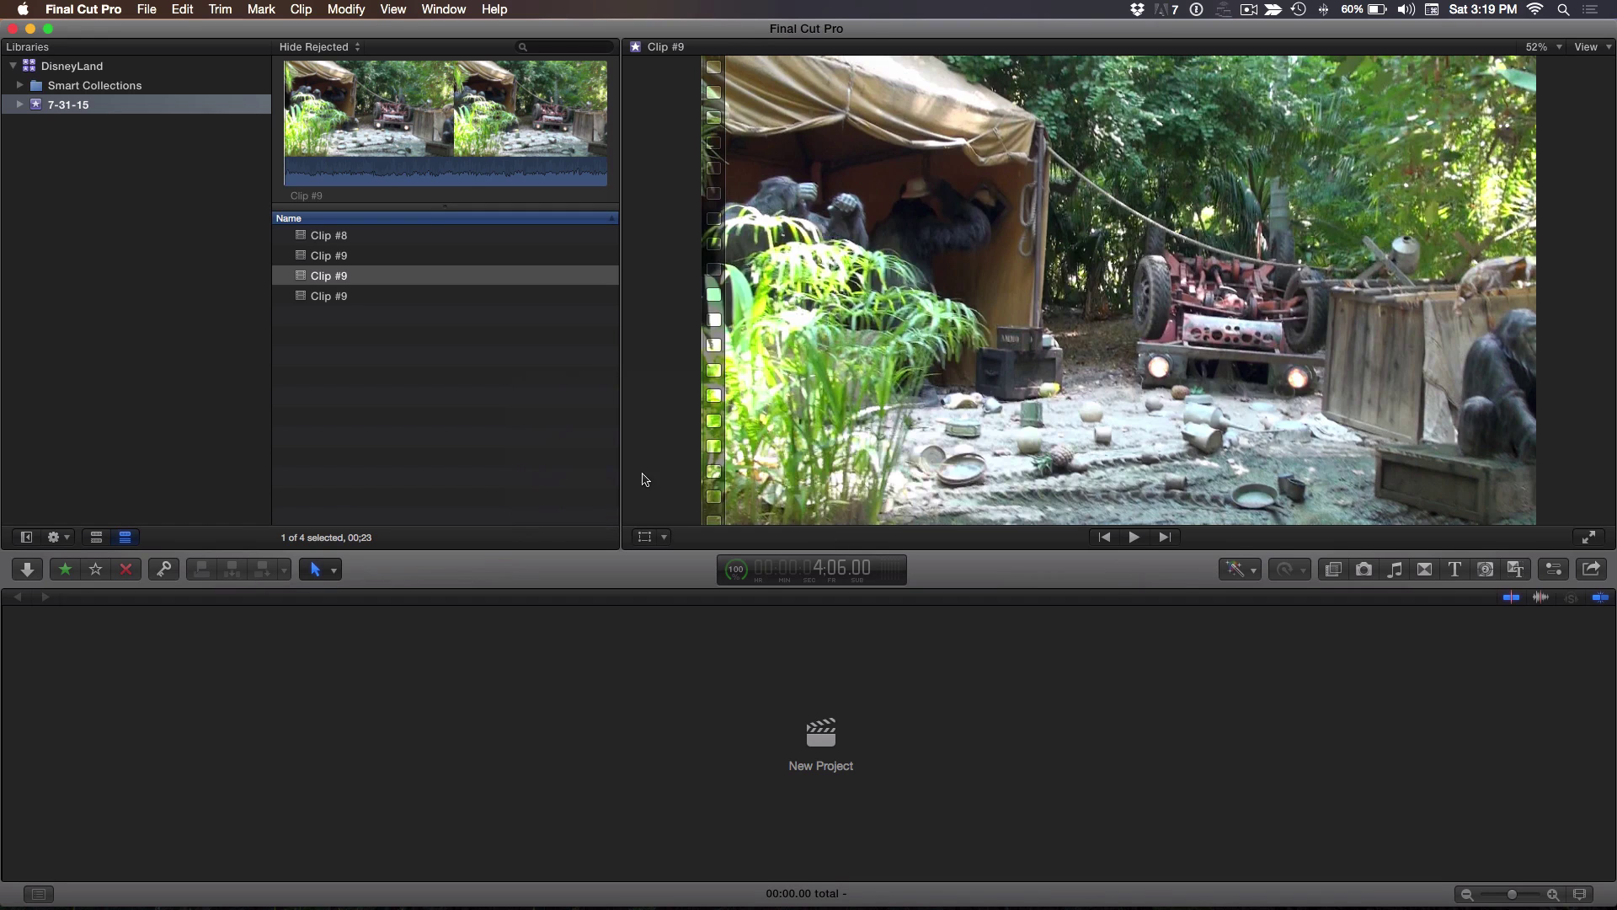
Step: Browse the home folder's Movies > ClipWrap in Media Import and preview 00000.mov
{"action": "key", "text": "super+i"}
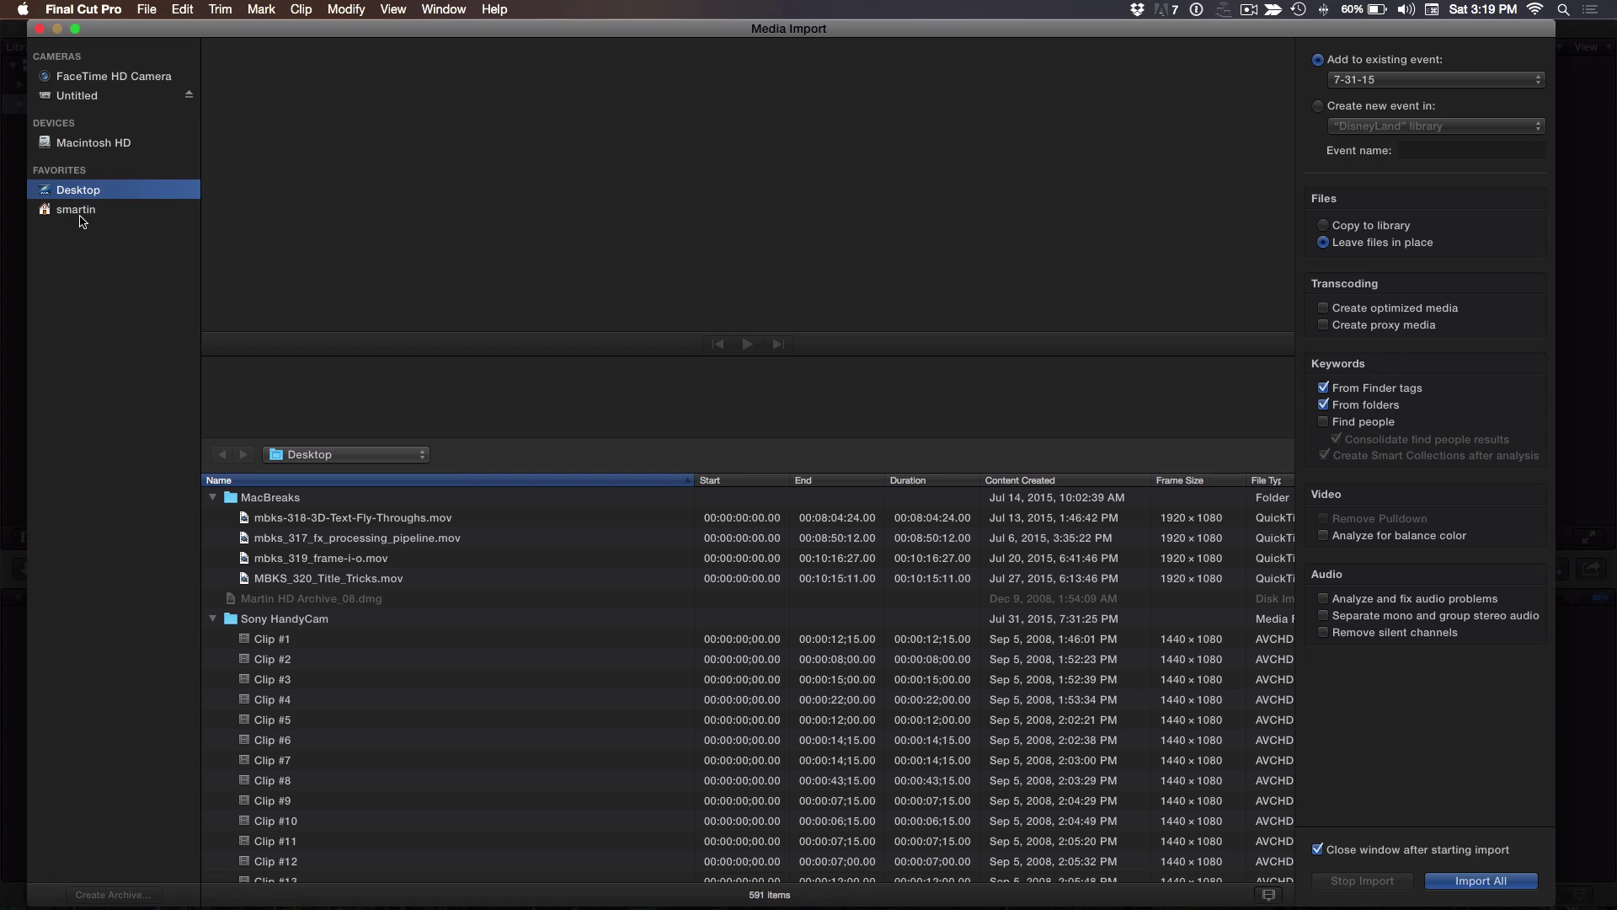
{"action": "left_click", "coordinate": [80, 211]}
{"action": "scroll", "coordinate": [283, 693], "scroll_direction": "down", "scroll_amount": 10}
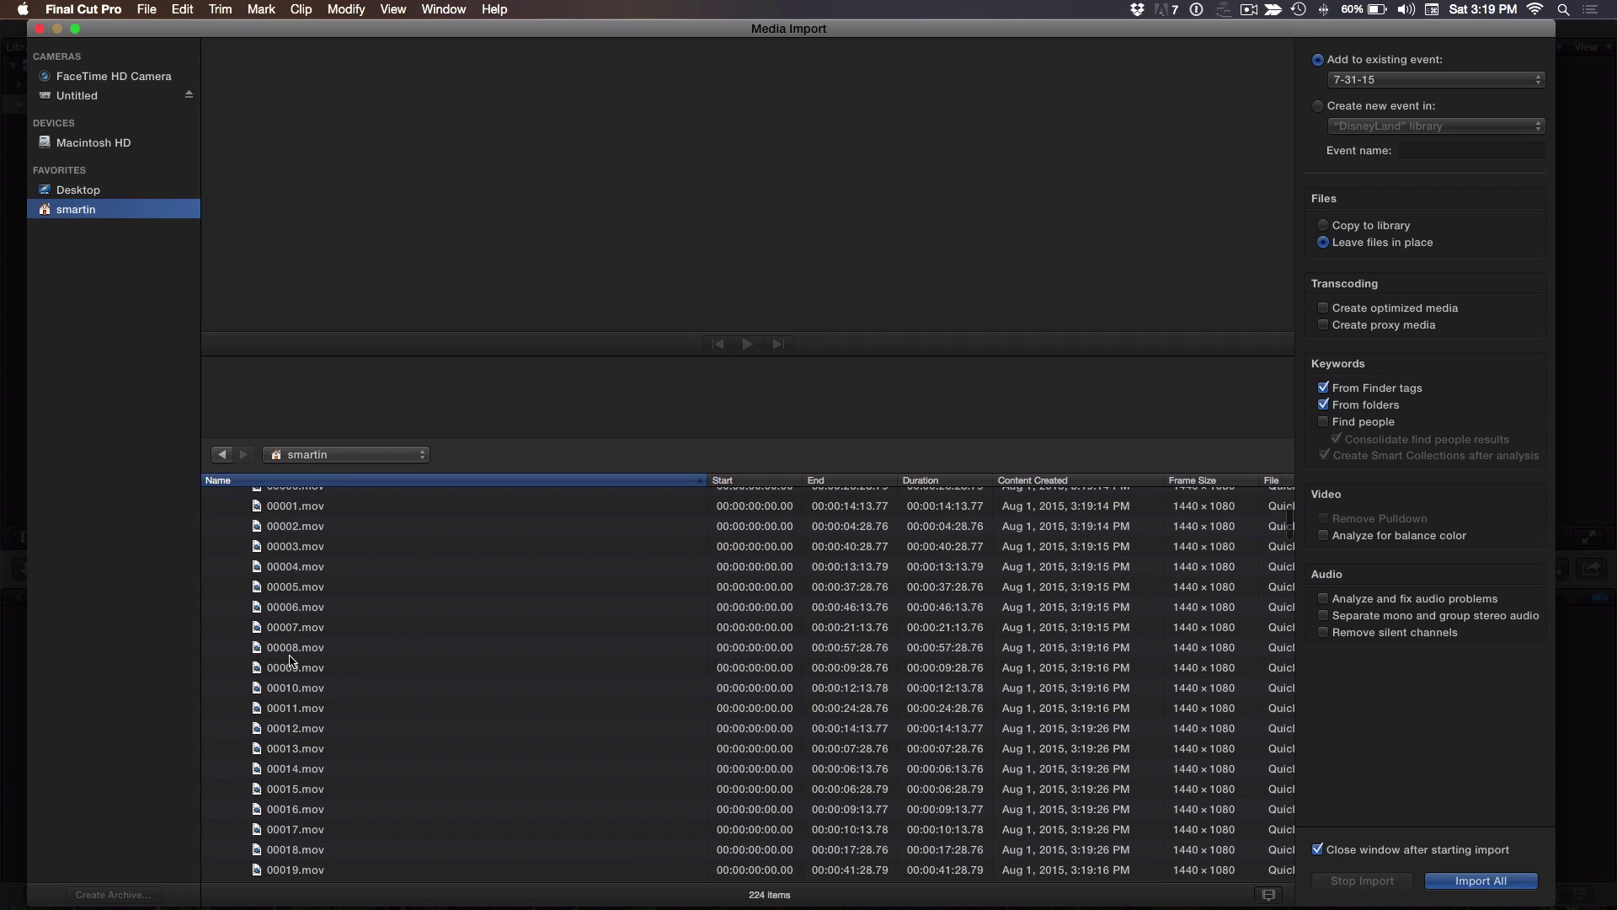
{"action": "scroll", "coordinate": [264, 636], "scroll_direction": "up", "scroll_amount": 5}
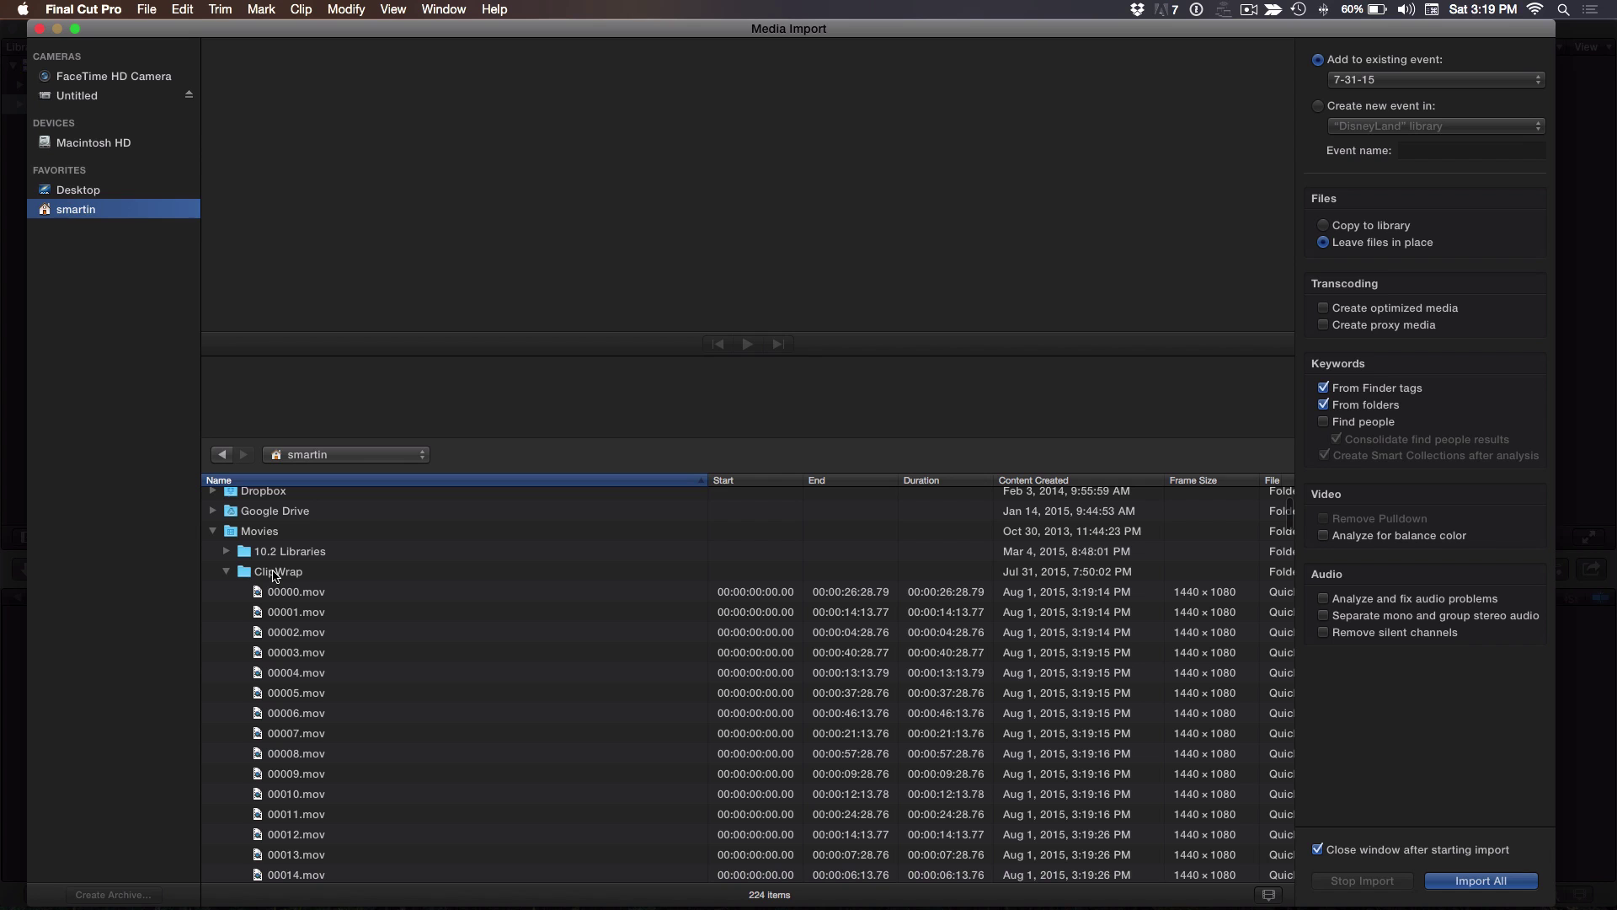
{"action": "left_click", "coordinate": [276, 594]}
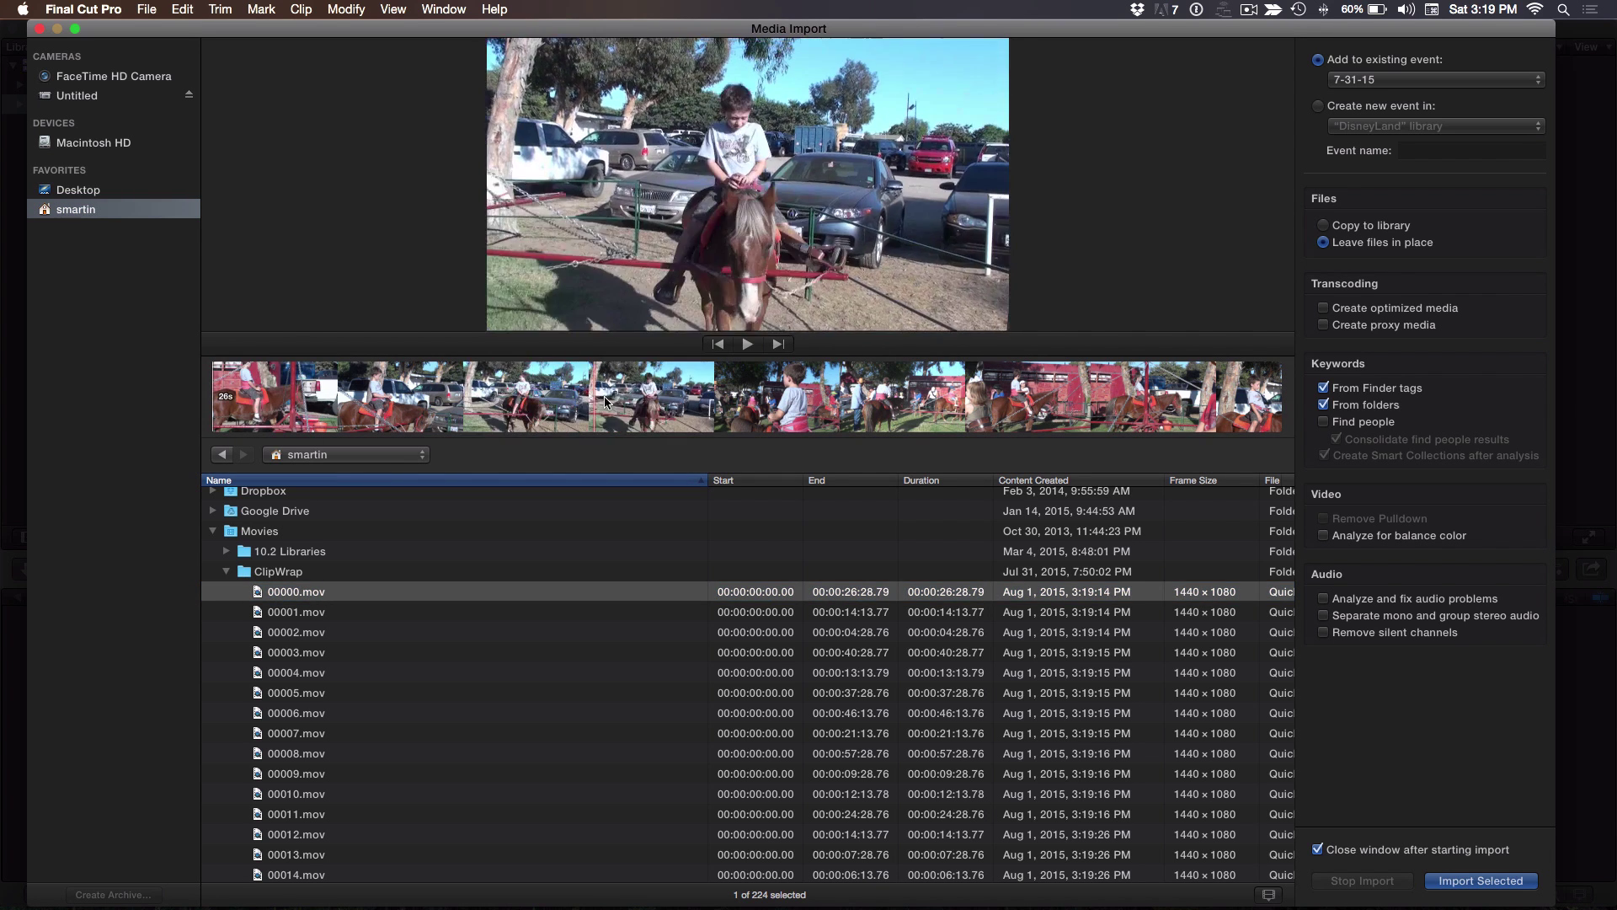
Step: Skim the 00000.mov pony-ride footage and select the whole clip for import
{"action": "left_click", "coordinate": [506, 389]}
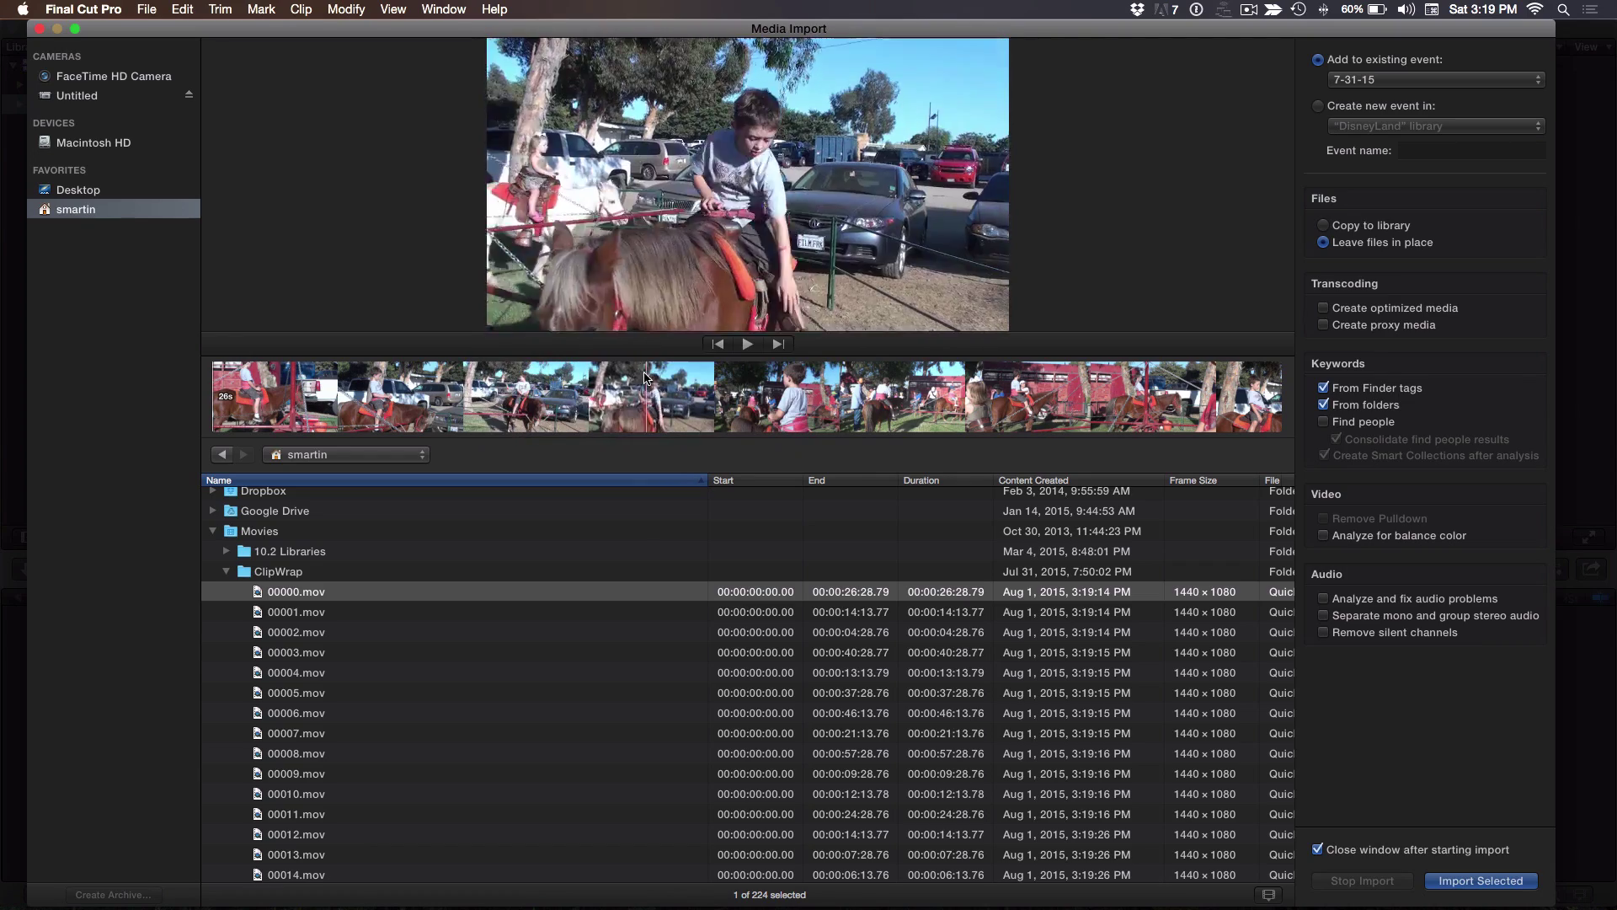
{"action": "left_click", "coordinate": [578, 362]}
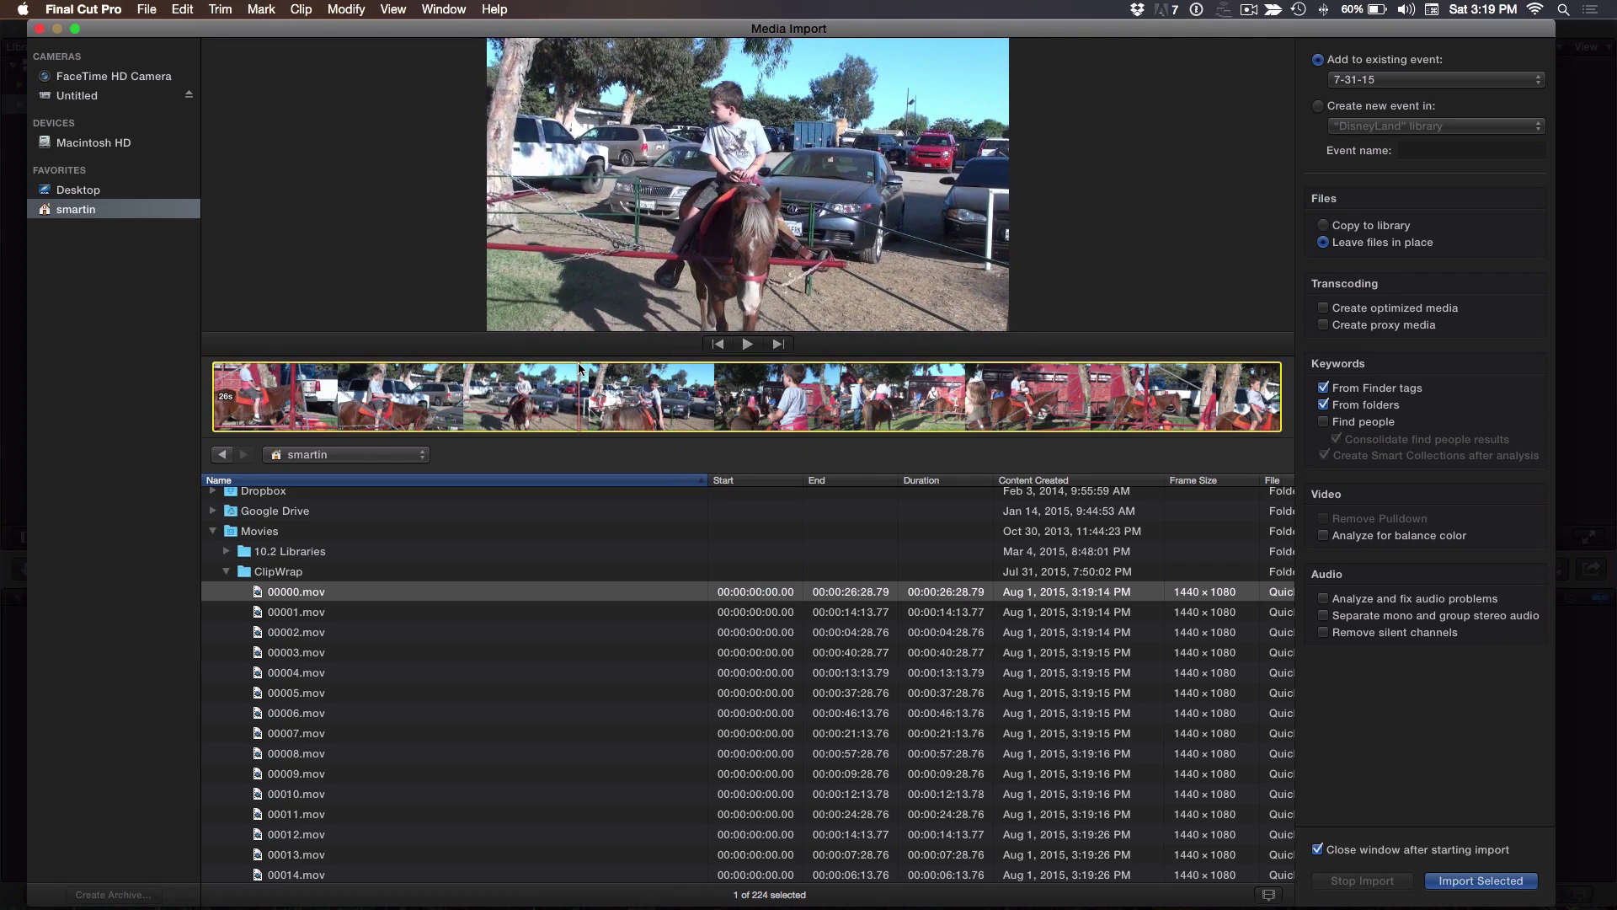